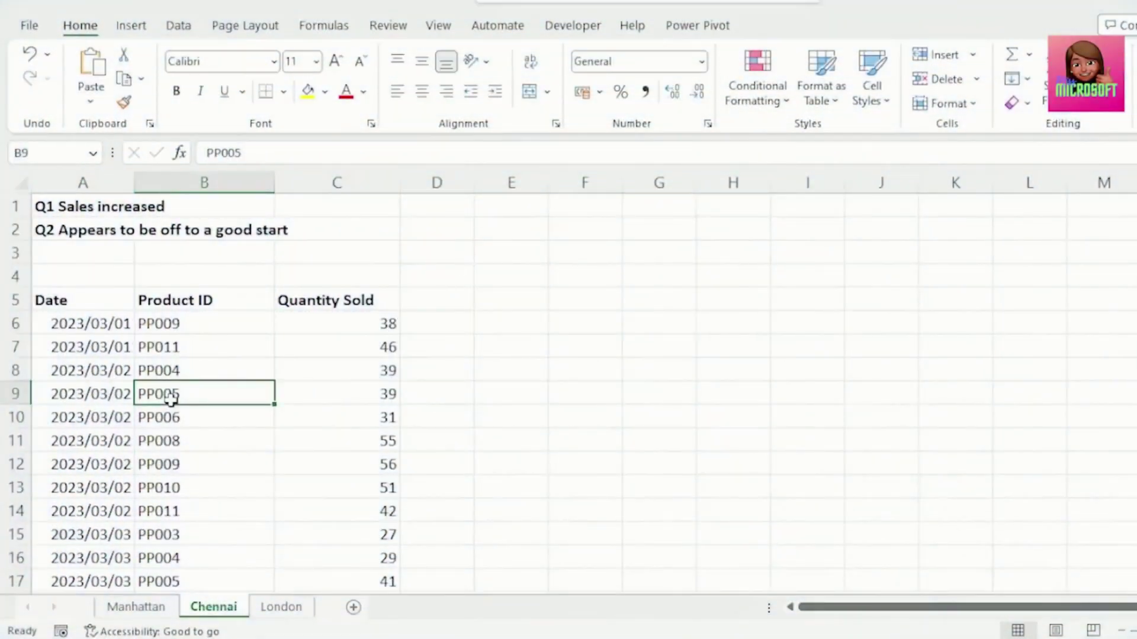
Start a table from the Chennai range $A$5:$C$241 with 'My table has headers' checked
key(ctrl+t)
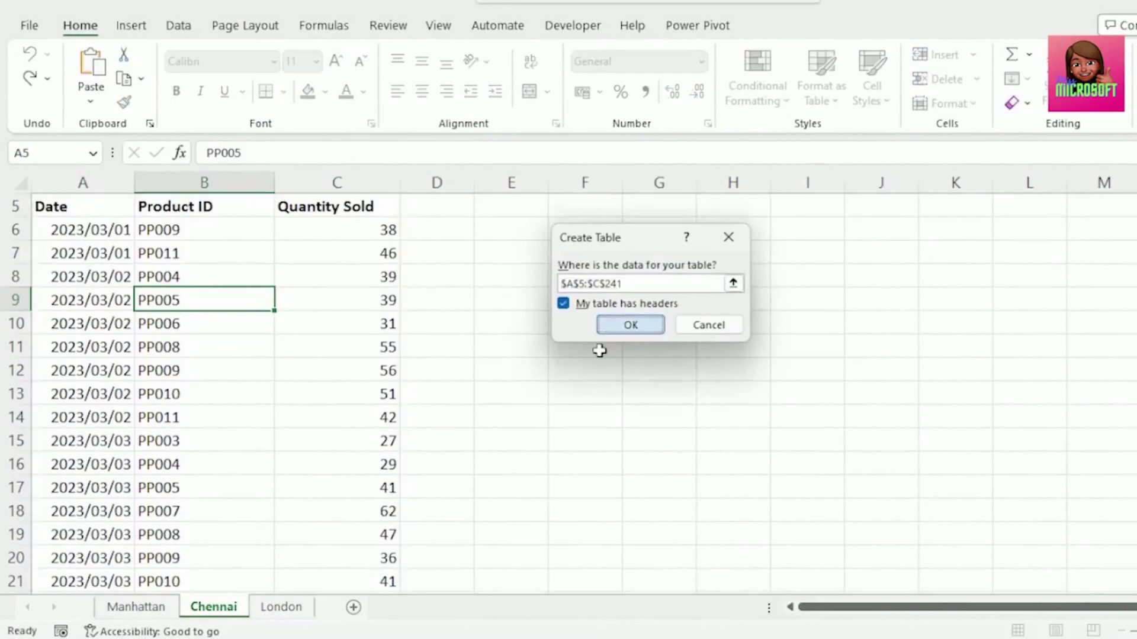
Create the city tables and name them Man_23 and Chen_23
click(616, 326)
click(278, 608)
key(ctrl+t)
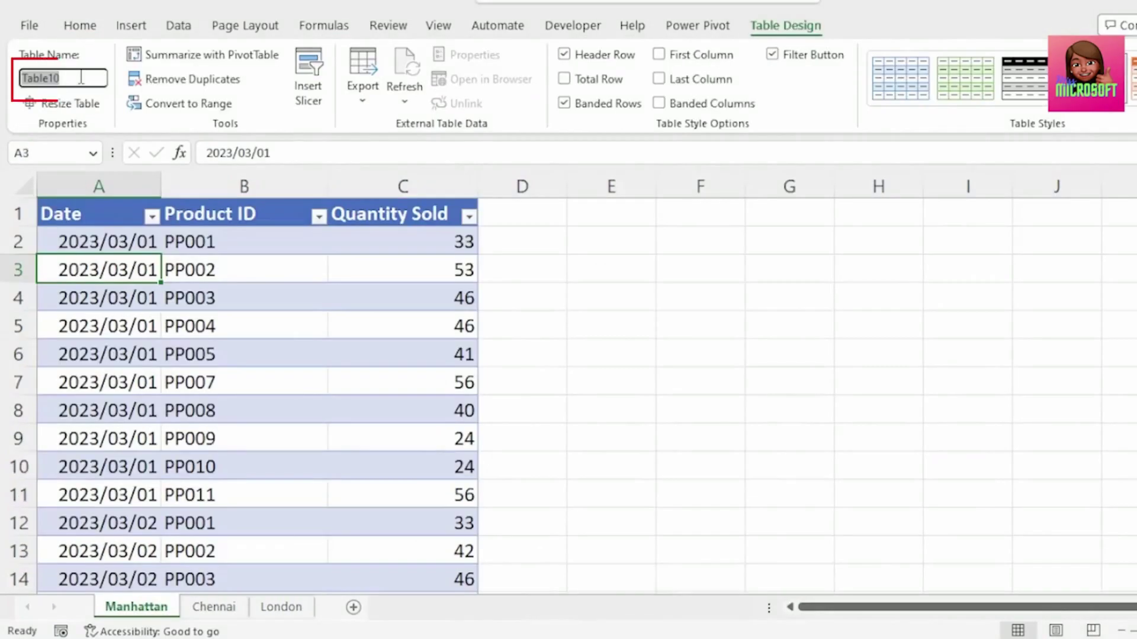
text(Man_23)
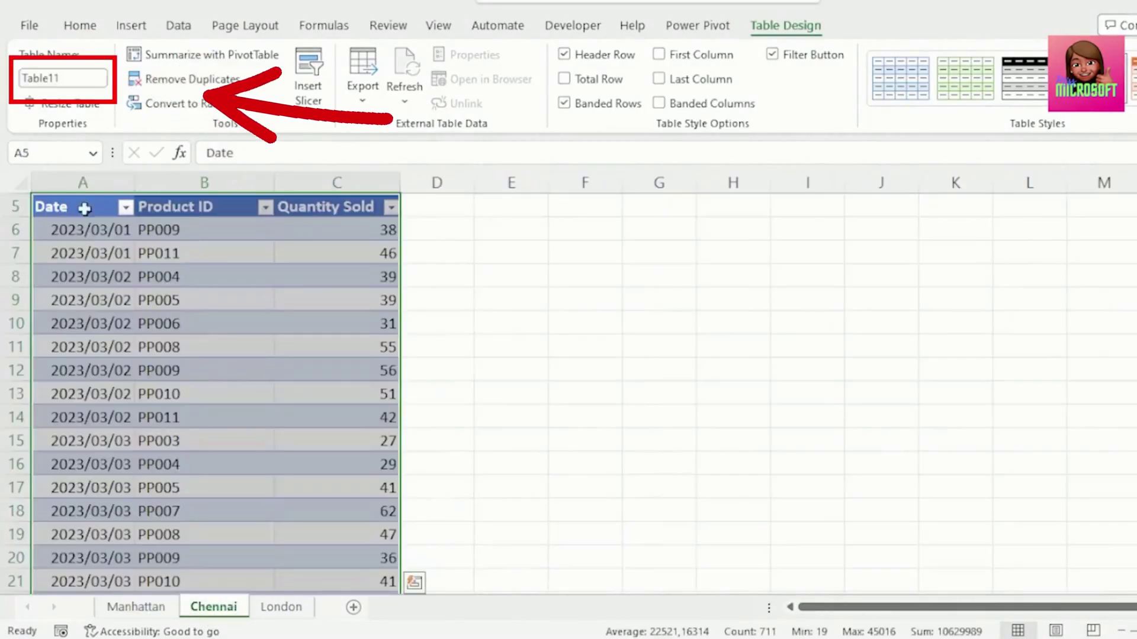
click(64, 77)
text(Chen)
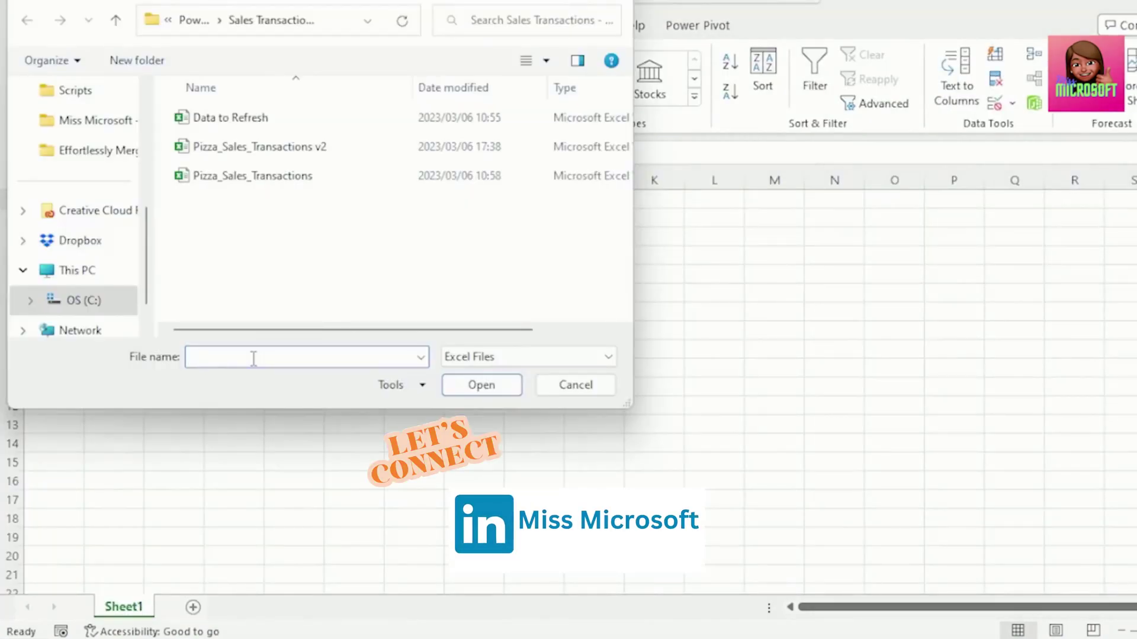
Open Pizza_Sales_Transactions v2.xlsx in the Power Query Navigator from its pasted file path
key(ctrl+v)
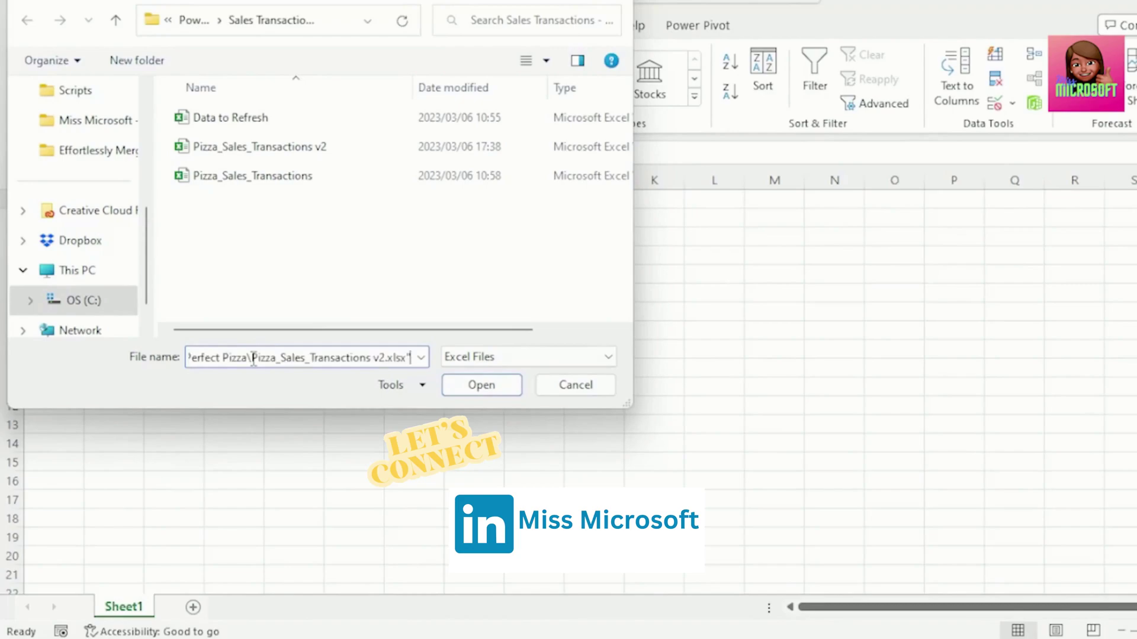
key(Return)
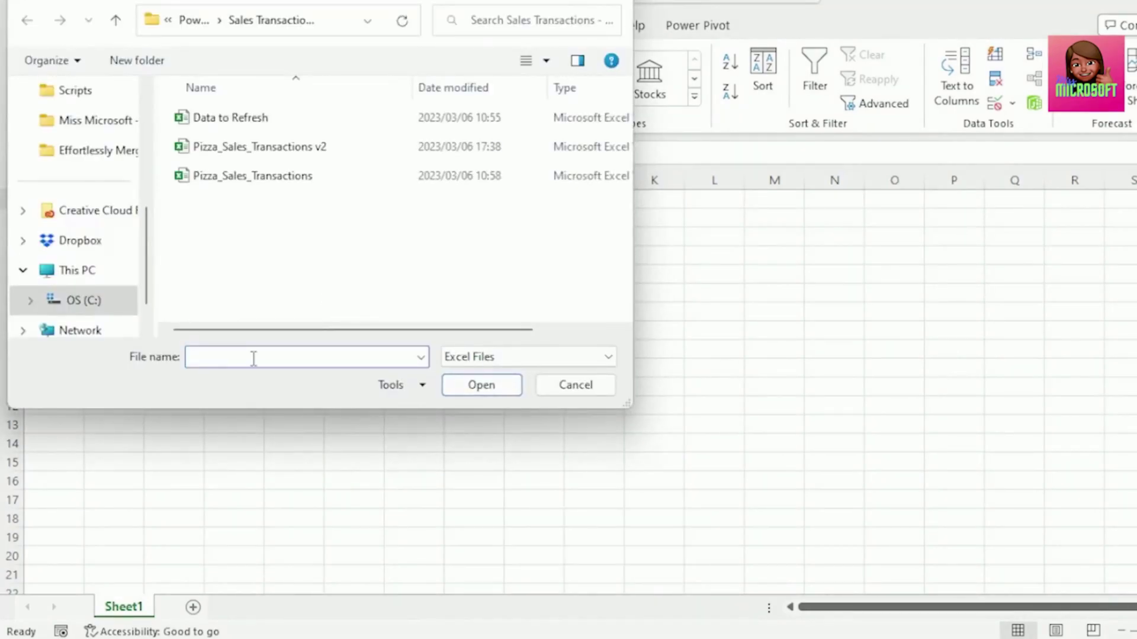
key(ctrl+v)
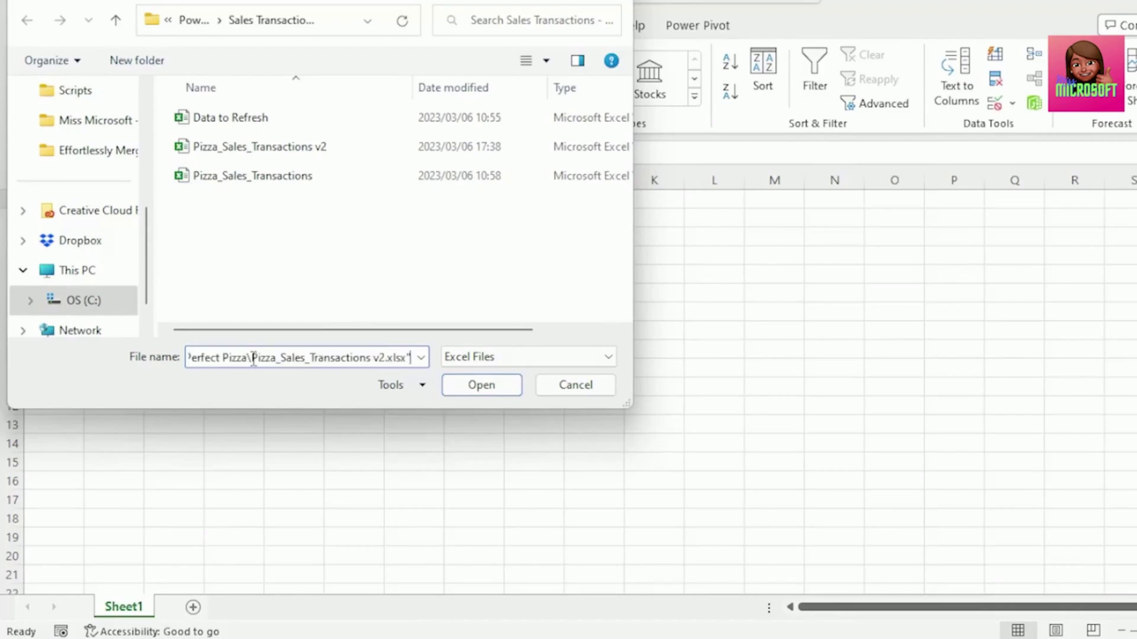
click(475, 387)
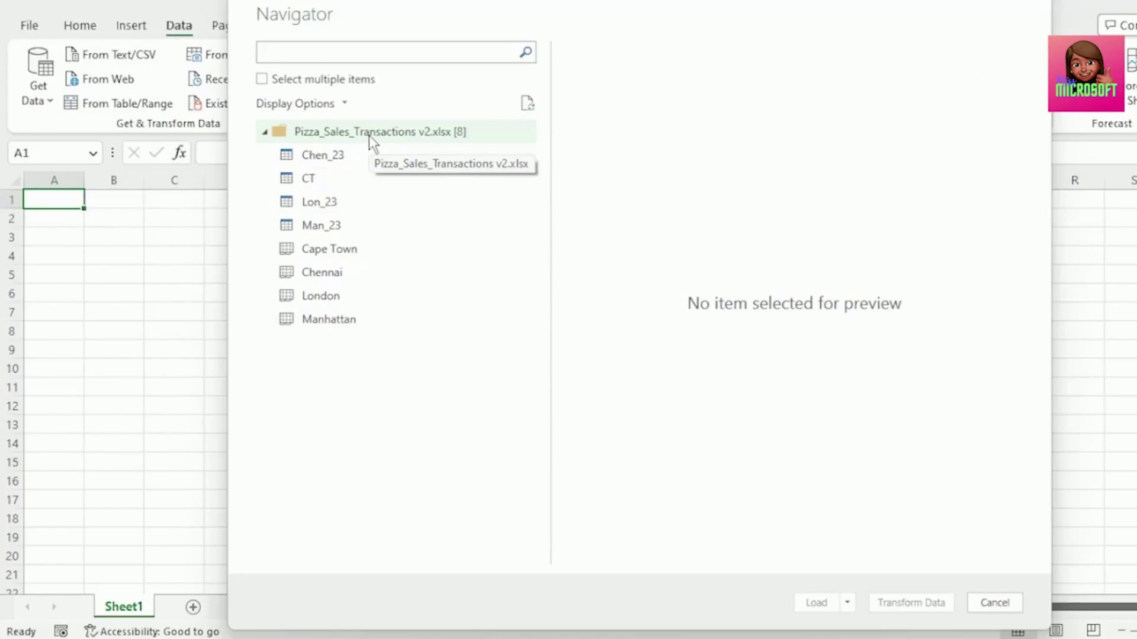
Load the v2 workbook into Power Query and keep only Names ending with '_23'
click(368, 132)
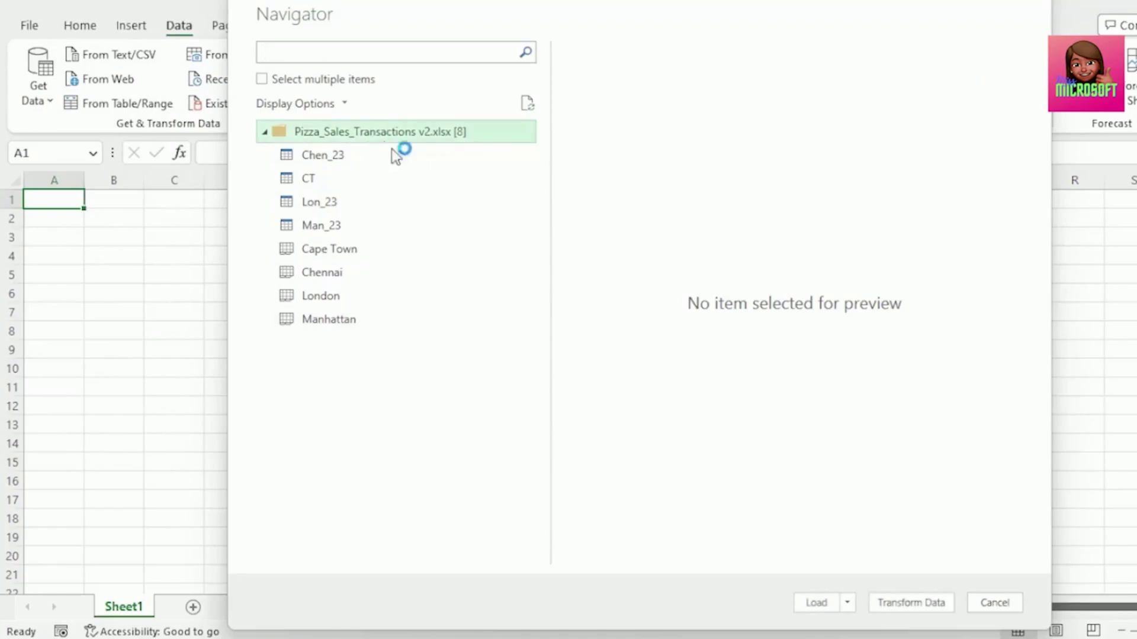
click(912, 604)
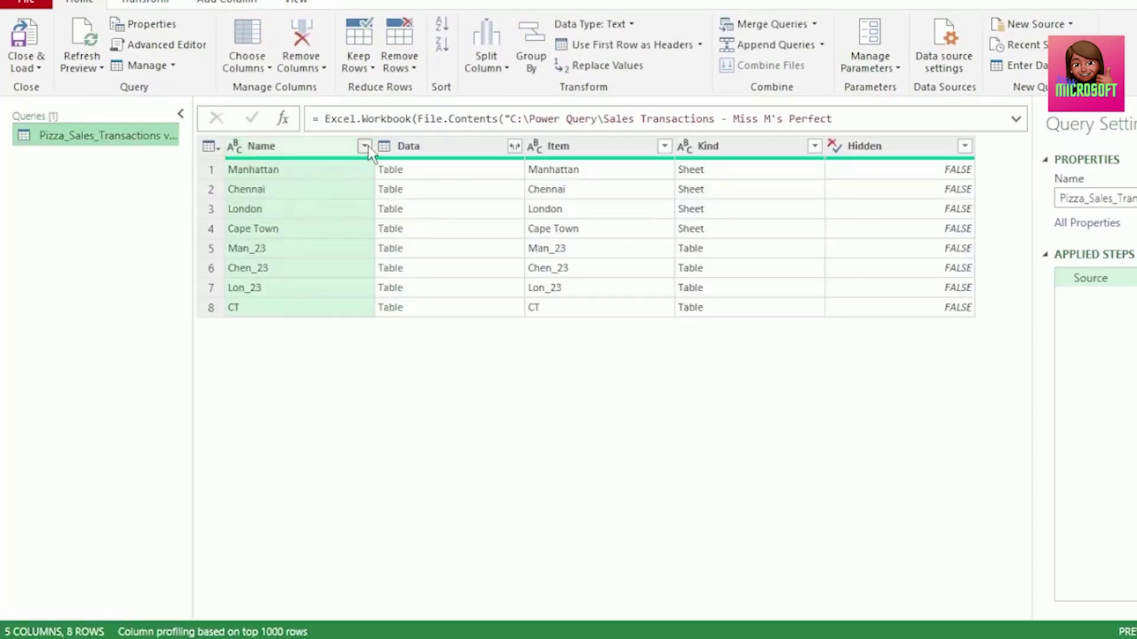
click(364, 146)
mouse_move(259, 294)
click(424, 382)
click(617, 304)
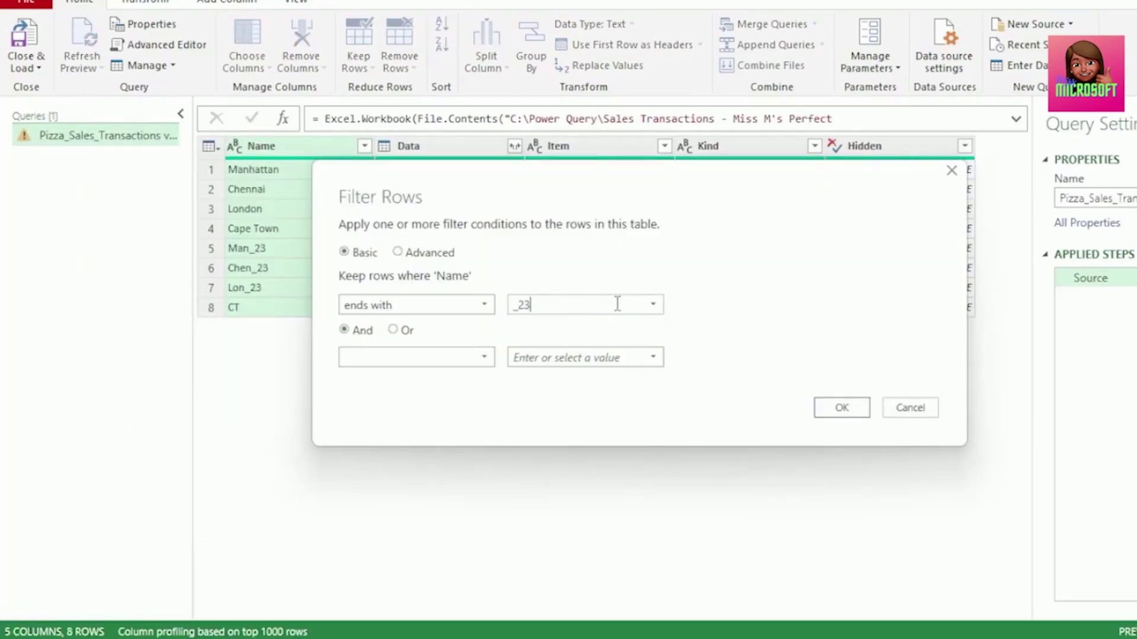
click(912, 388)
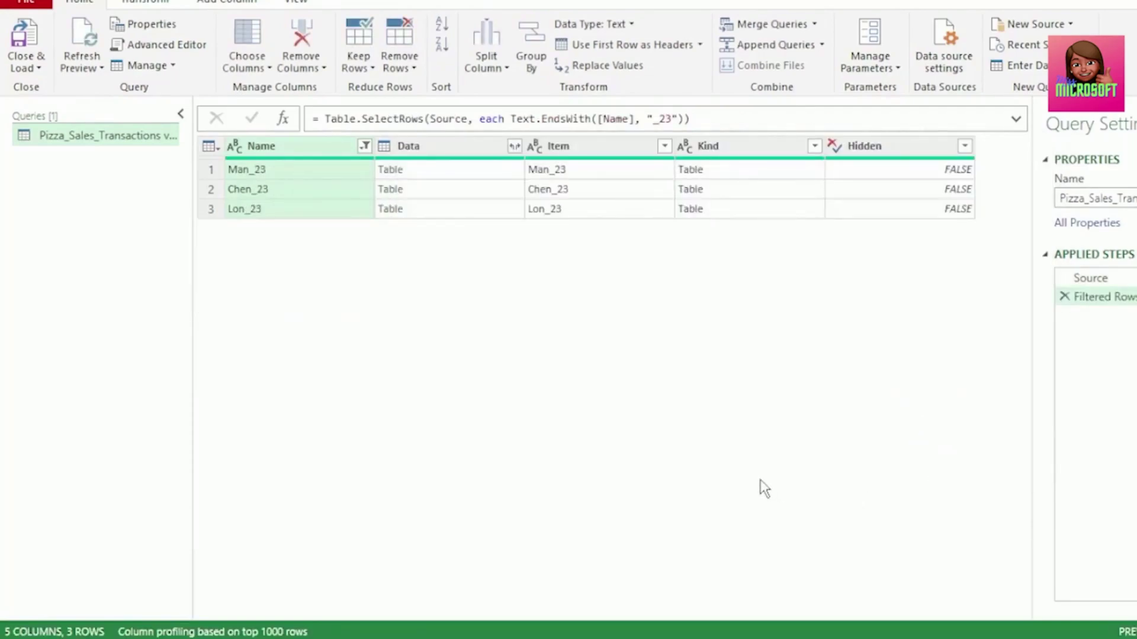
Keep only Name and Data, then expand Data without the column-name prefix
ctrl+click(435, 148)
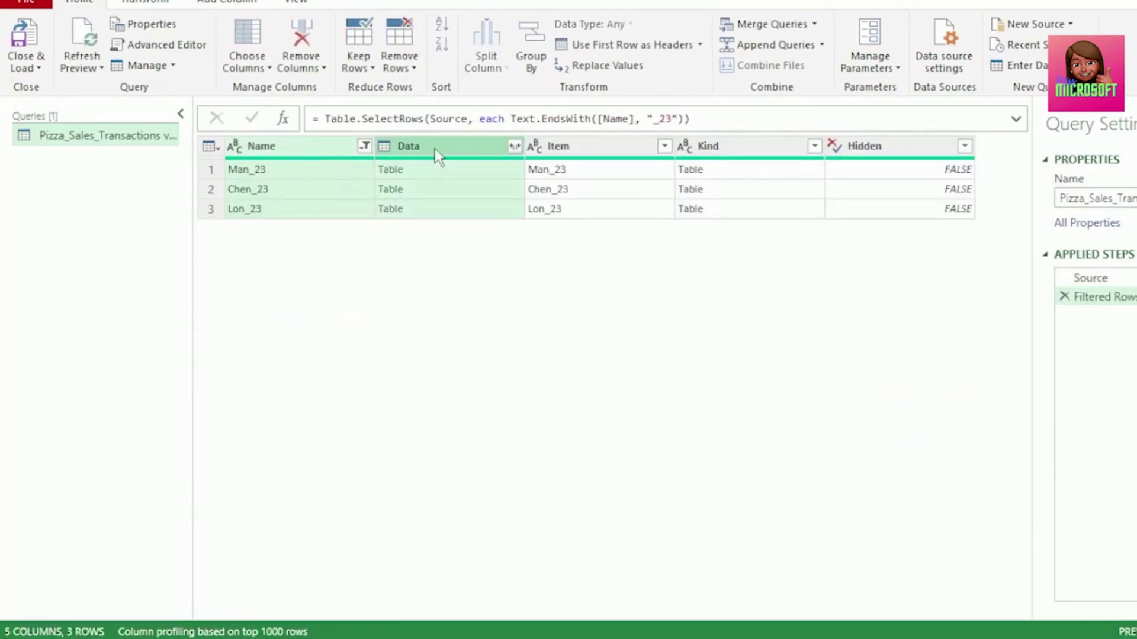
right_click(435, 148)
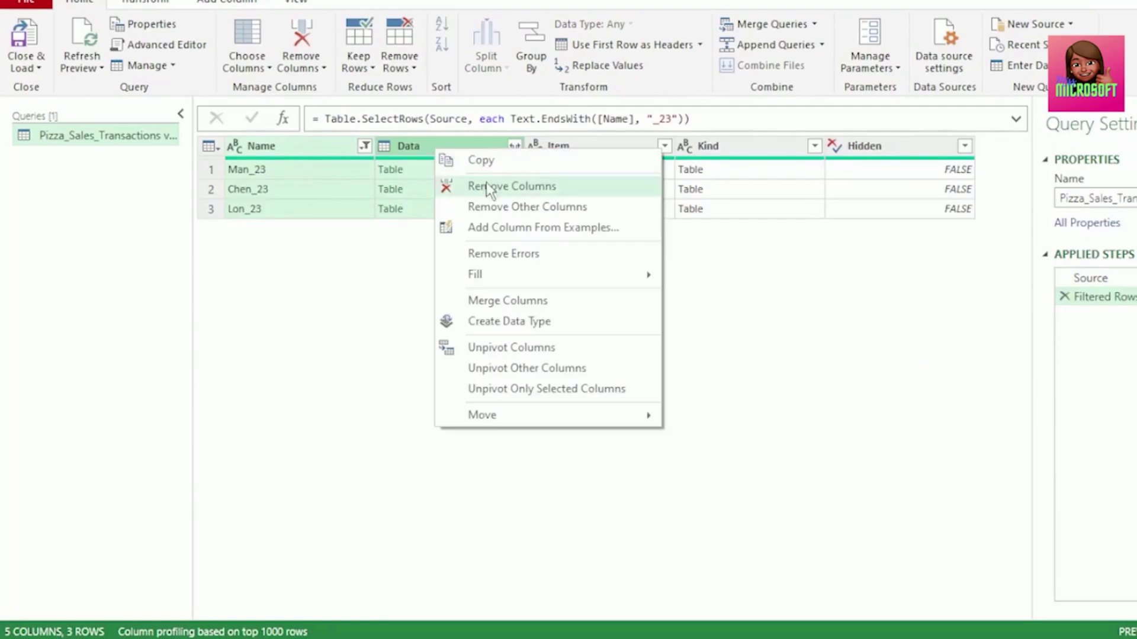
click(498, 211)
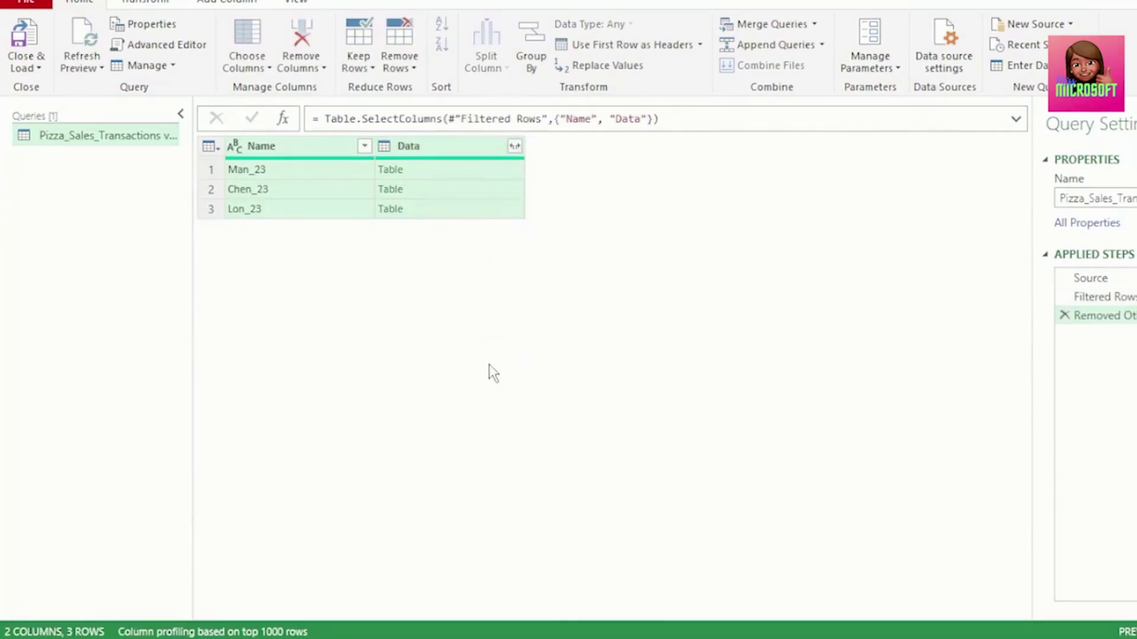
click(515, 147)
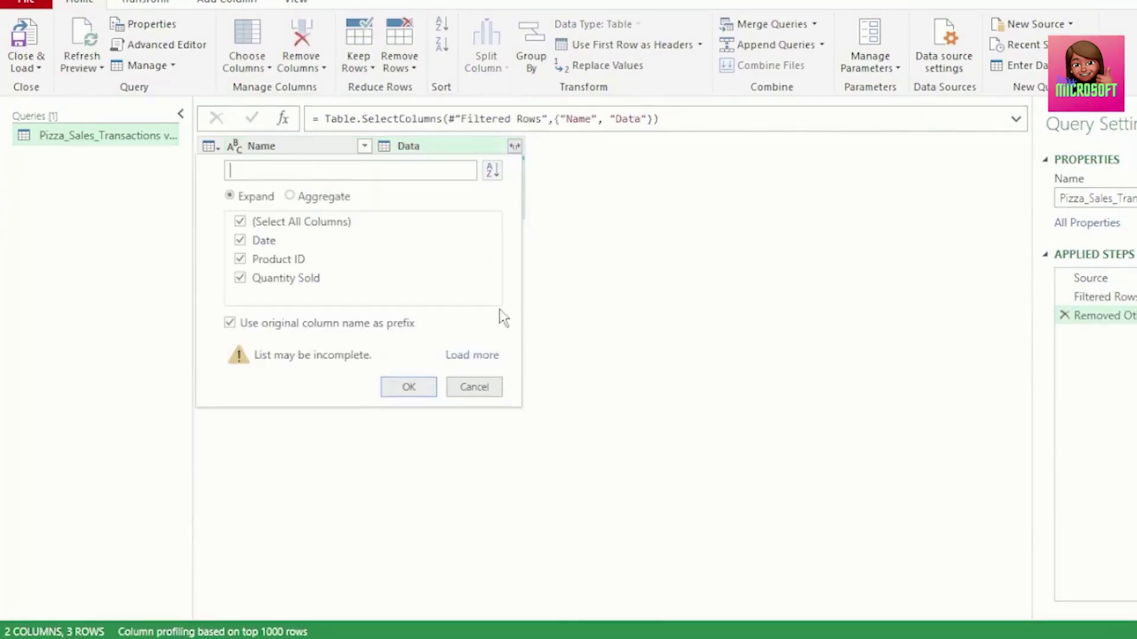
click(229, 323)
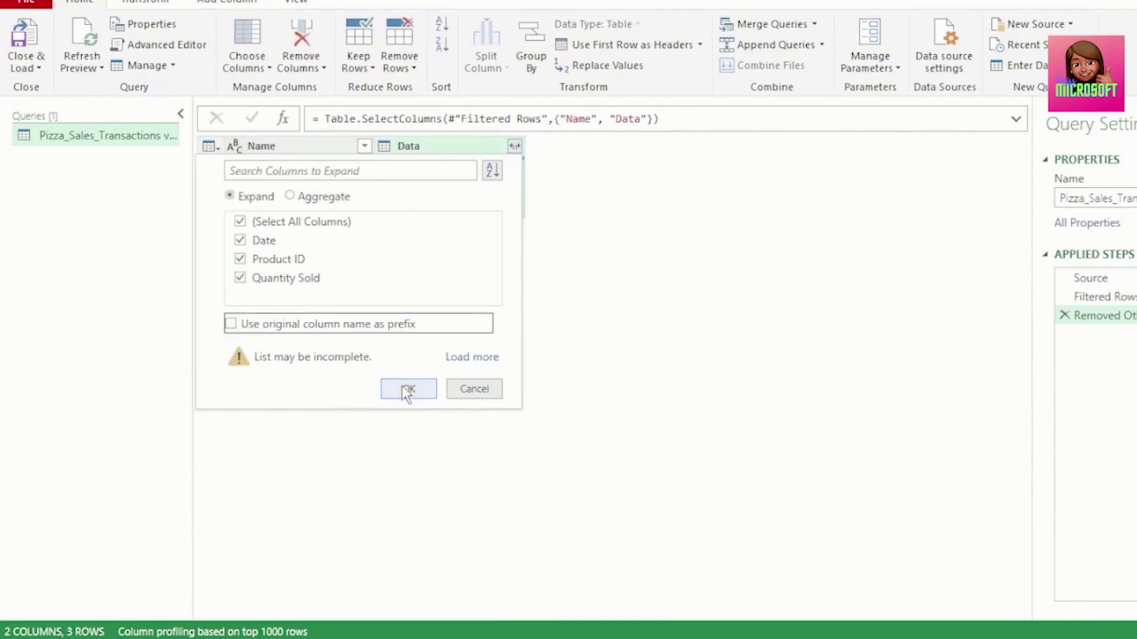
click(408, 388)
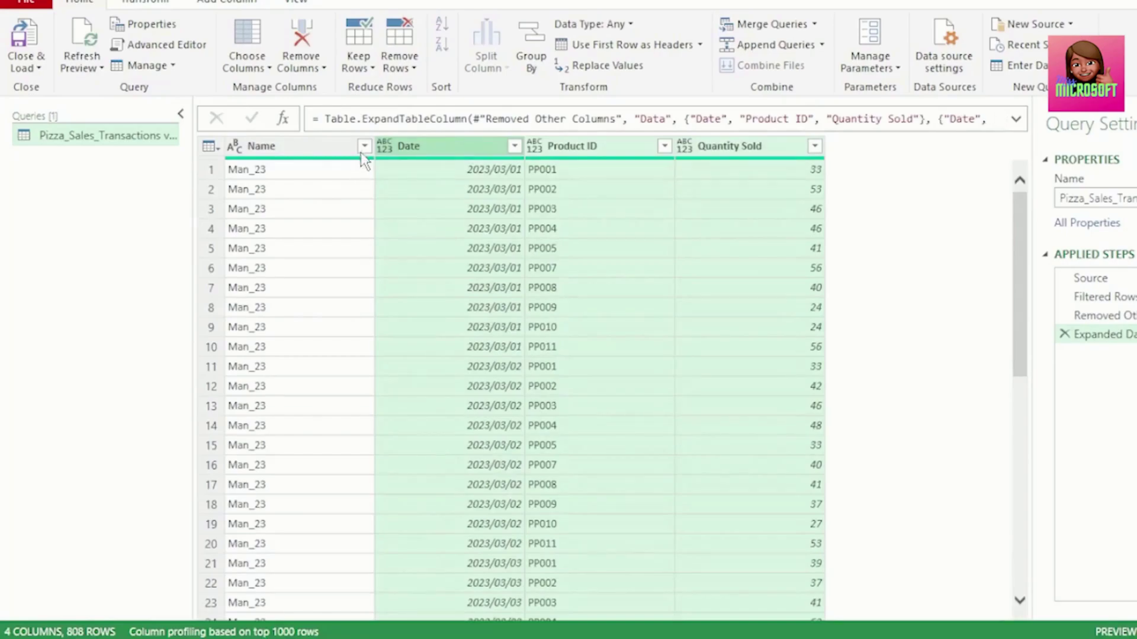
click(364, 146)
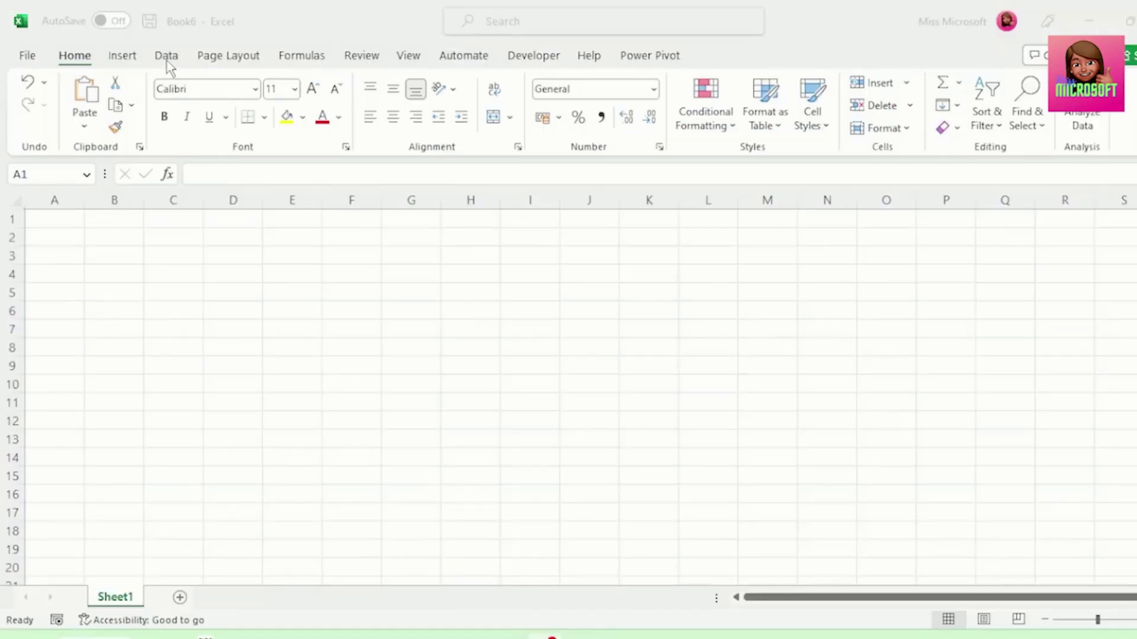
Choose Pizza_Sales_Transactions as an Excel Workbook data source from Get Data
click(168, 59)
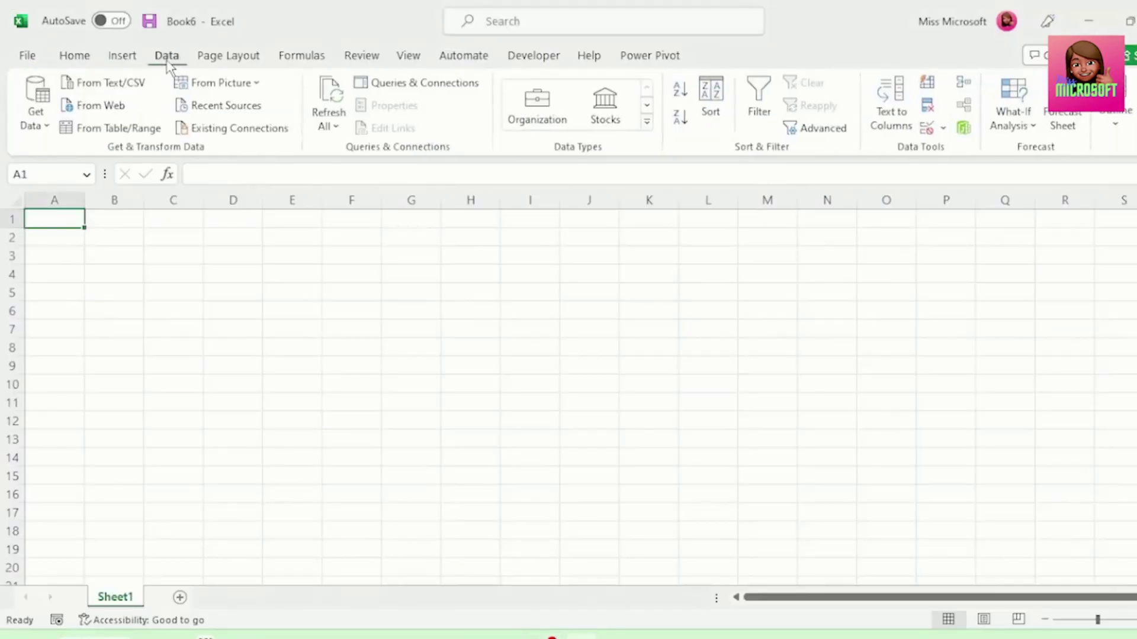
click(46, 129)
mouse_move(172, 173)
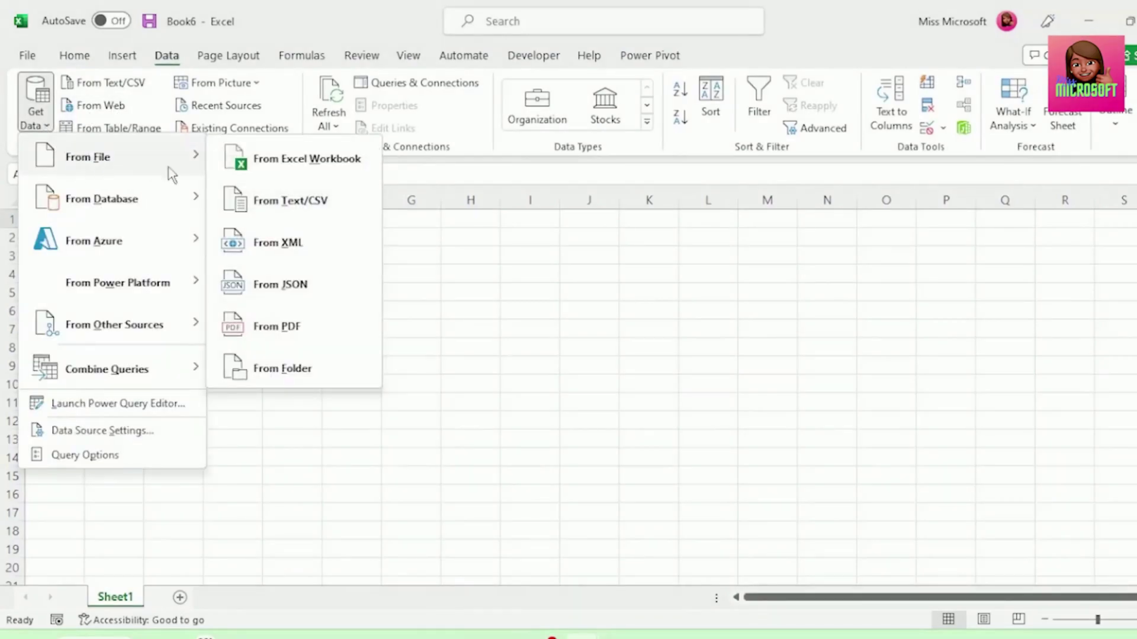
click(266, 173)
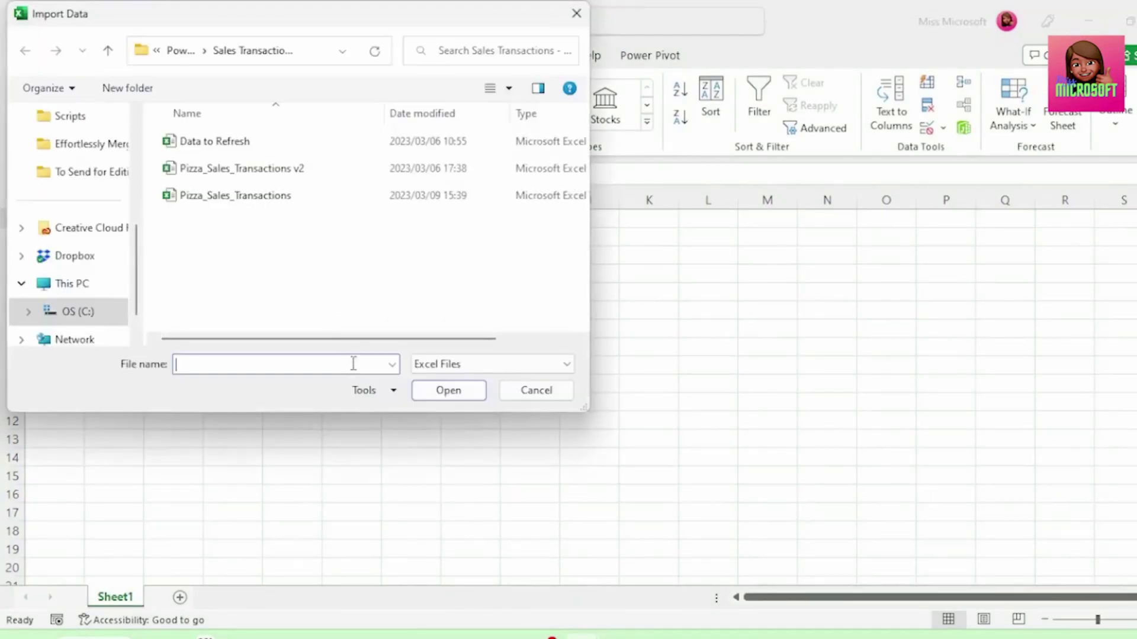
double_click(230, 200)
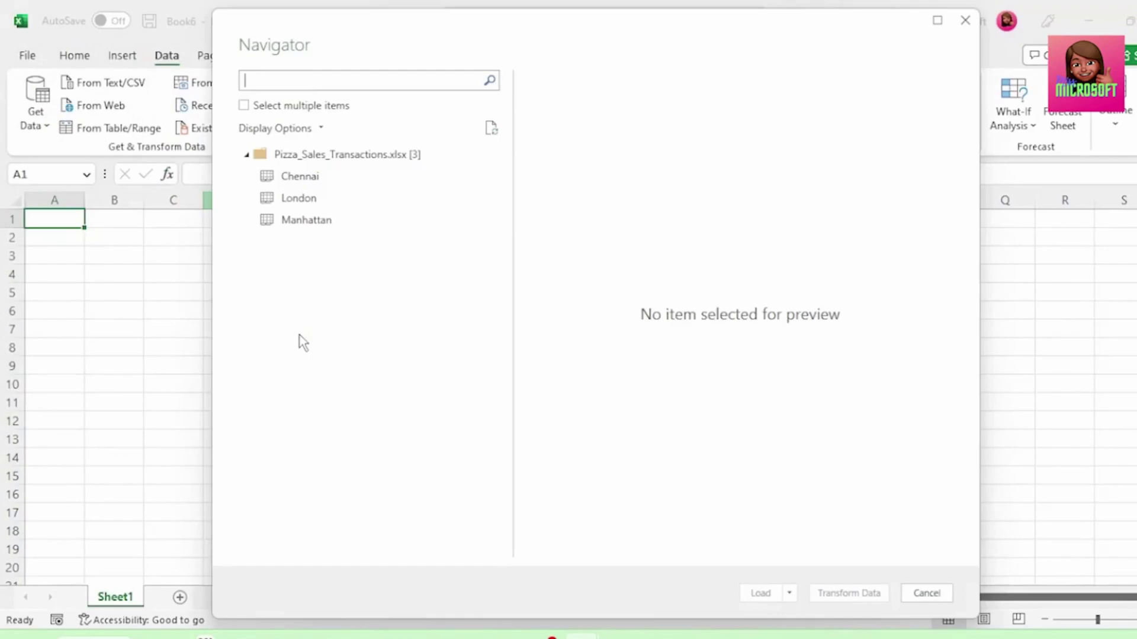
Load the workbook into Power Query and preview the Manhattan, Chennai and London sheet tables
click(357, 159)
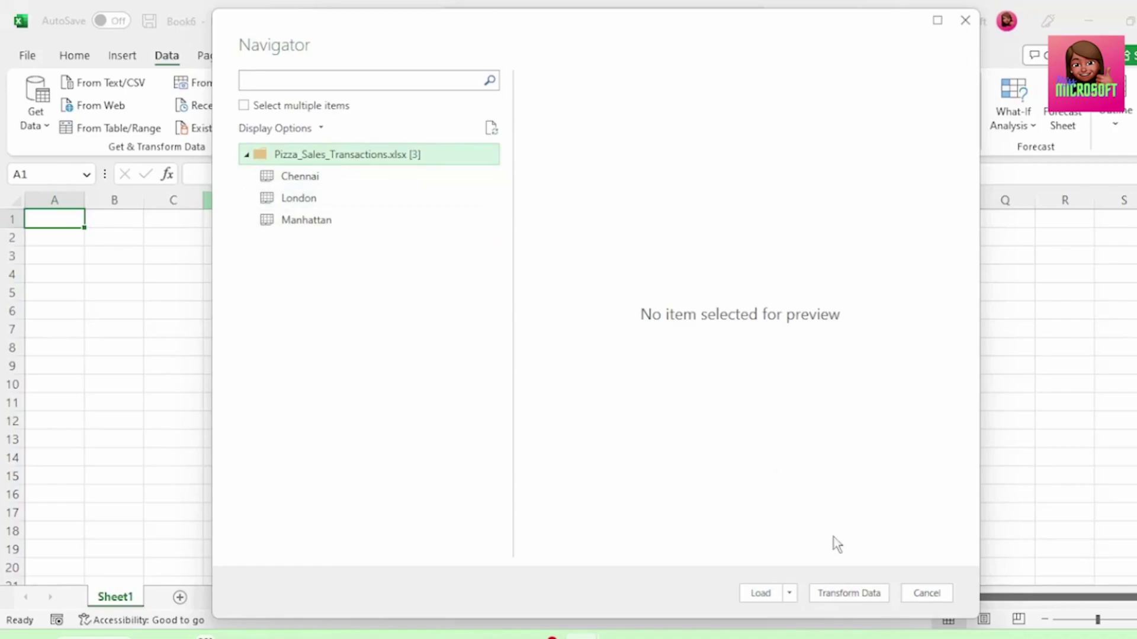
click(853, 601)
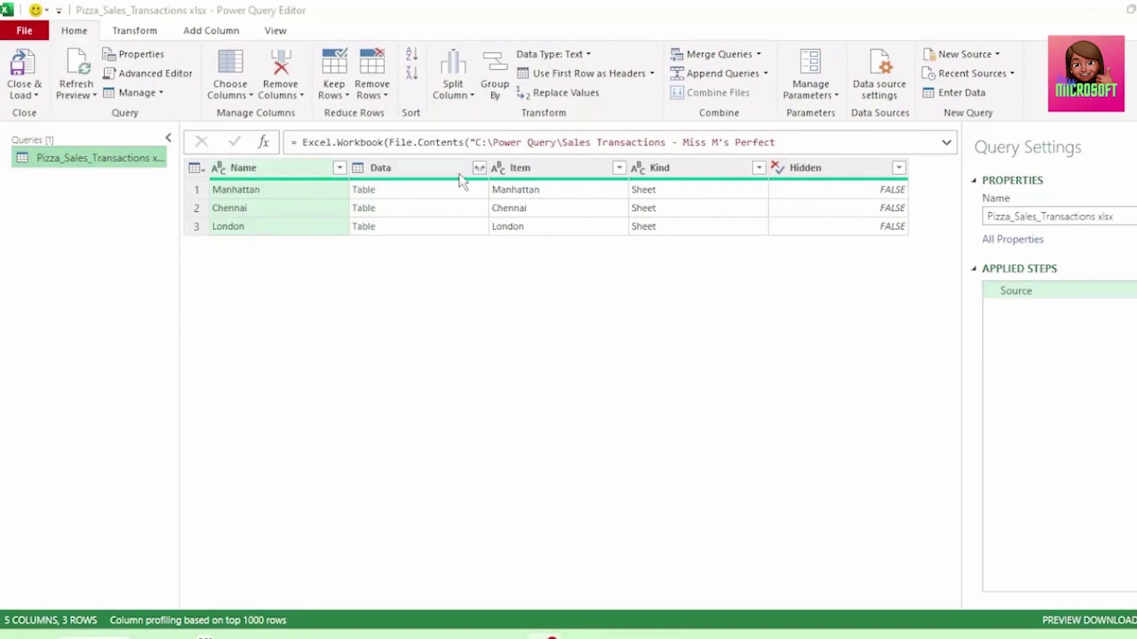
click(437, 190)
drag(503, 510, 474, 282)
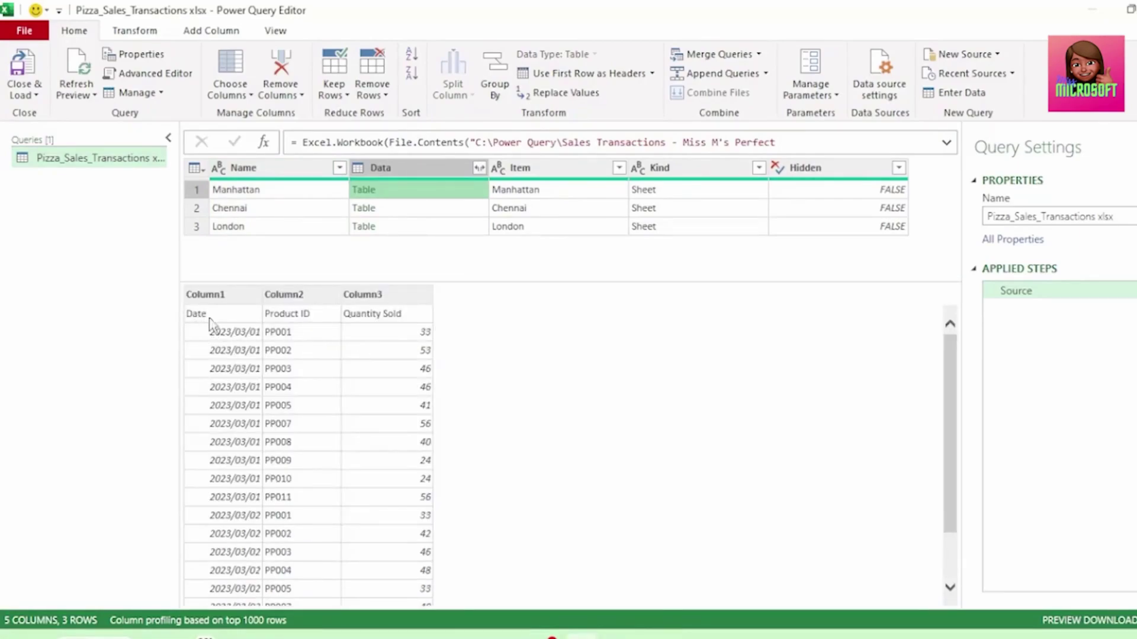
click(464, 212)
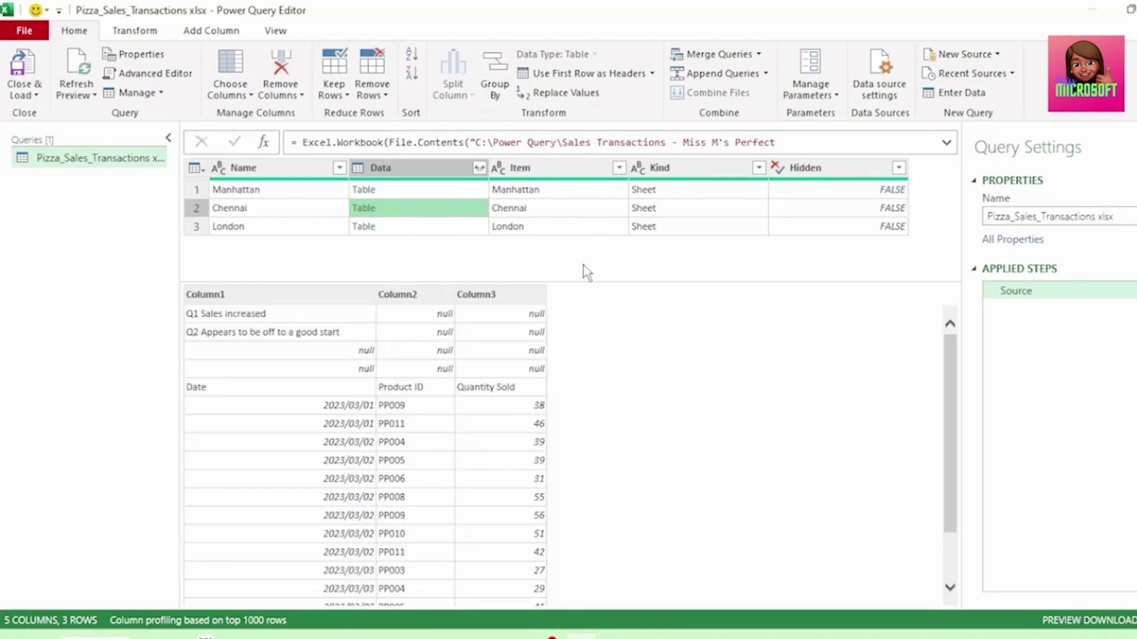
click(473, 227)
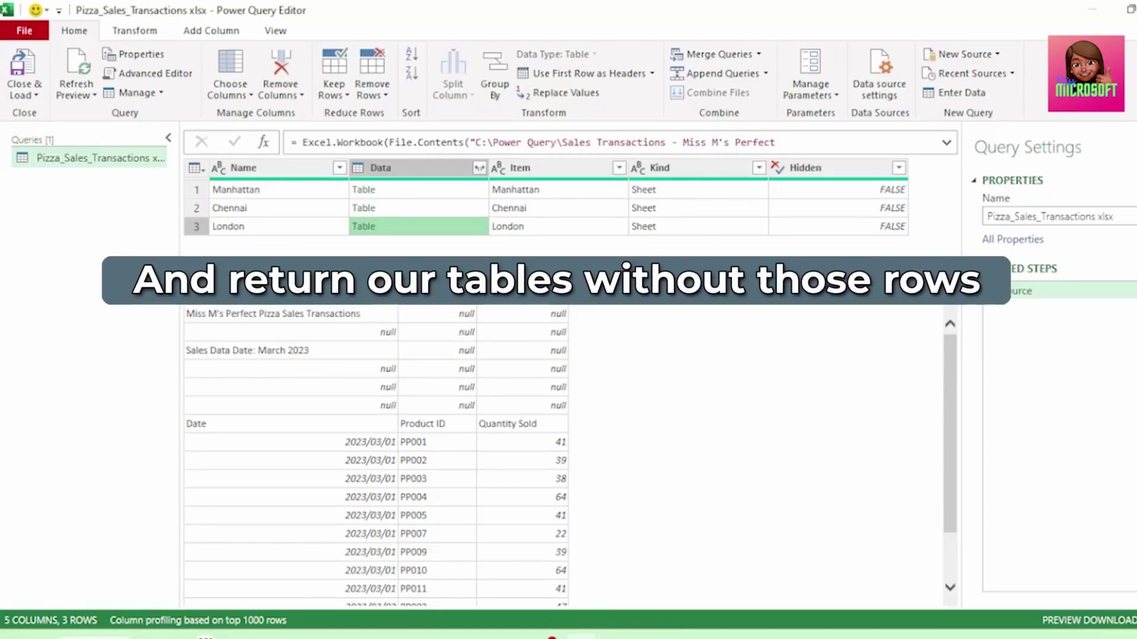
Start a Custom Column with the formula Table.RemoveFirstN([Data]
click(209, 34)
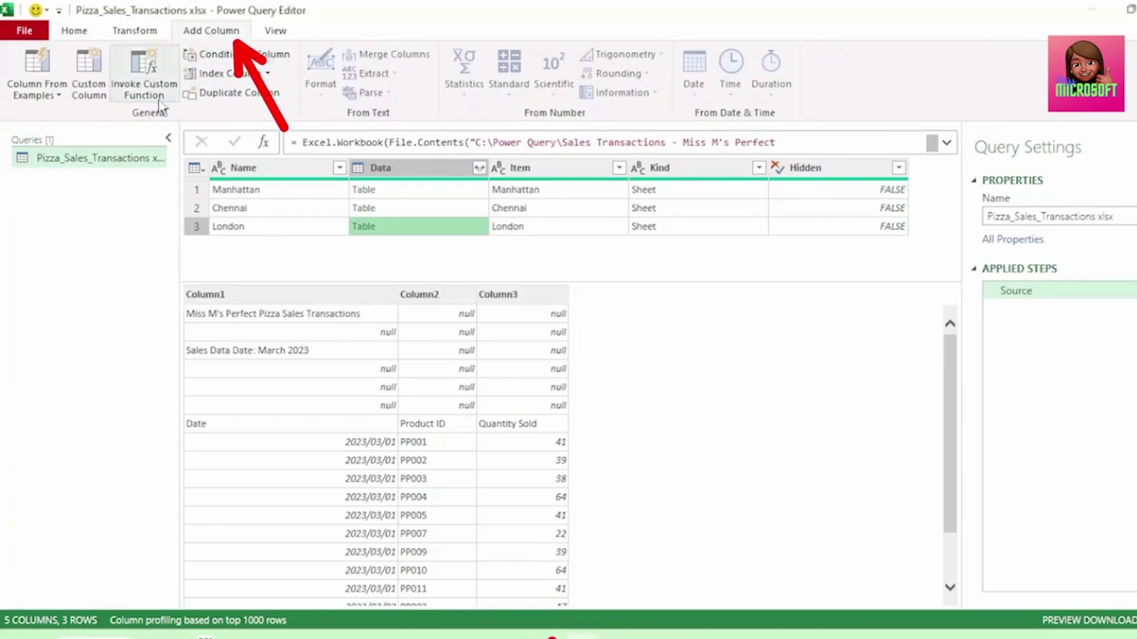
click(89, 90)
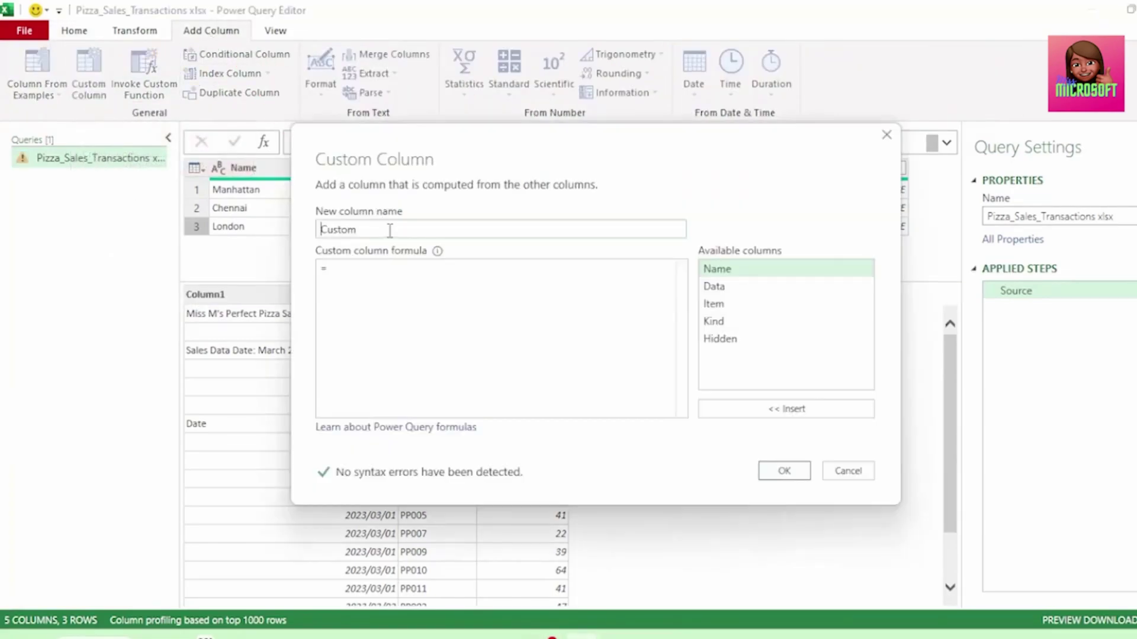
click(394, 298)
text(Tabl)
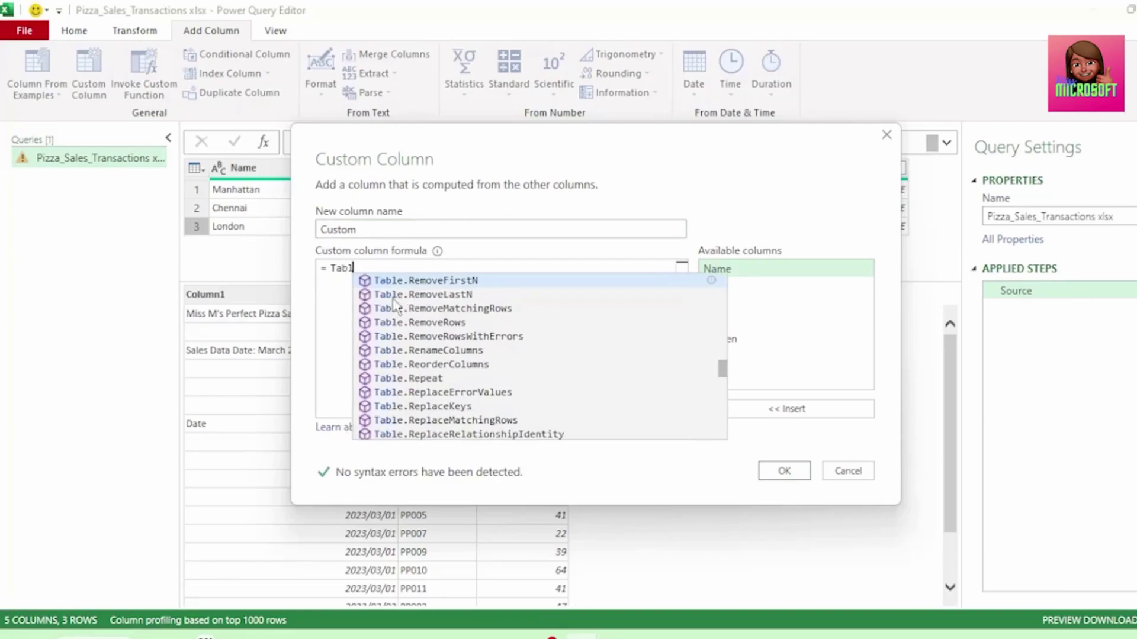
click(419, 283)
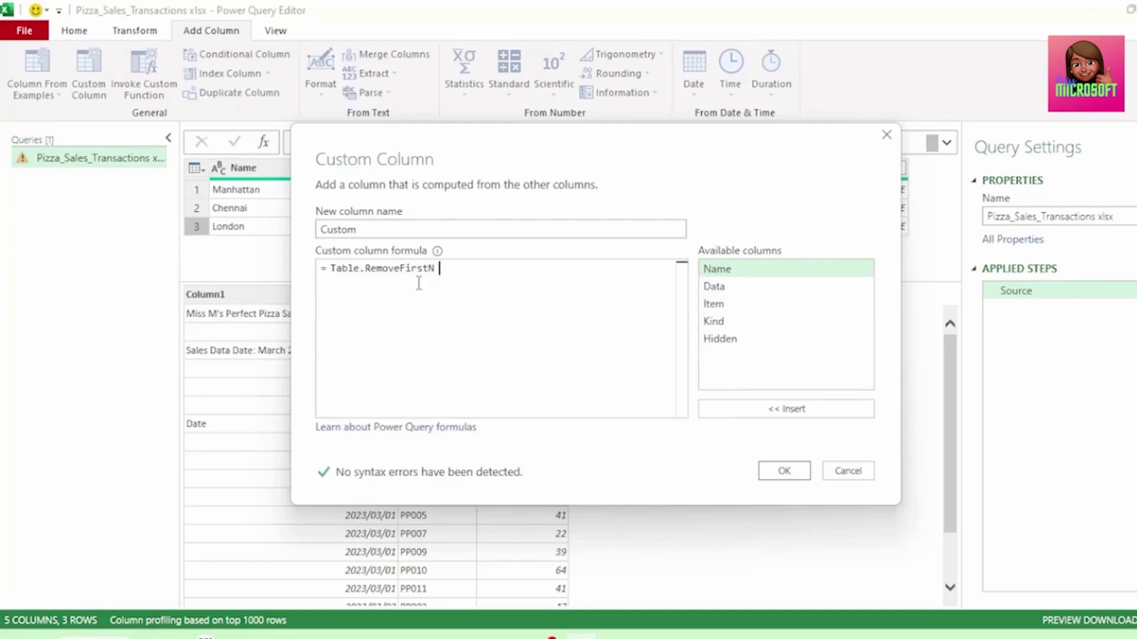
text(()
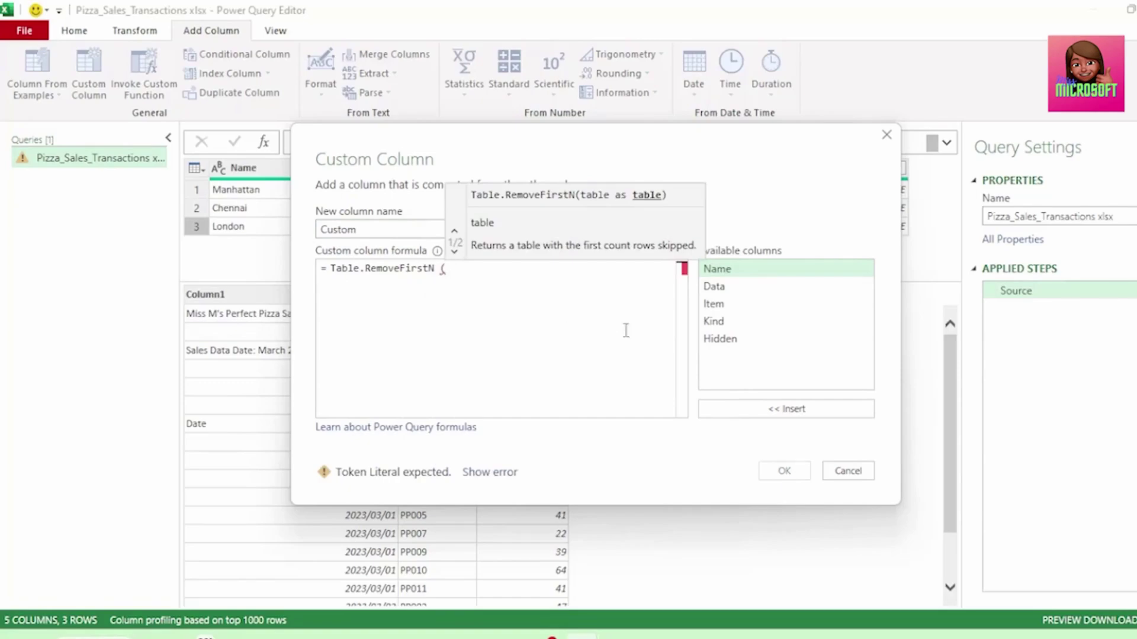
double_click(727, 287)
Complete the formula as Table.RemoveFirstN([Data],3) and add the Custom column
drag(550, 148, 670, 246)
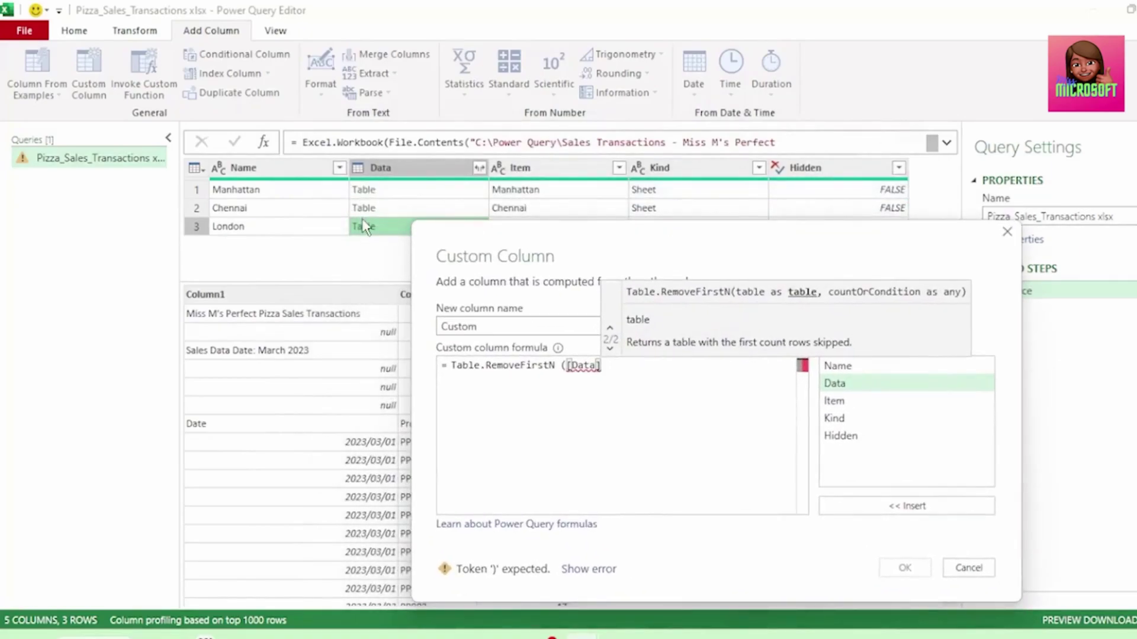
text(,)
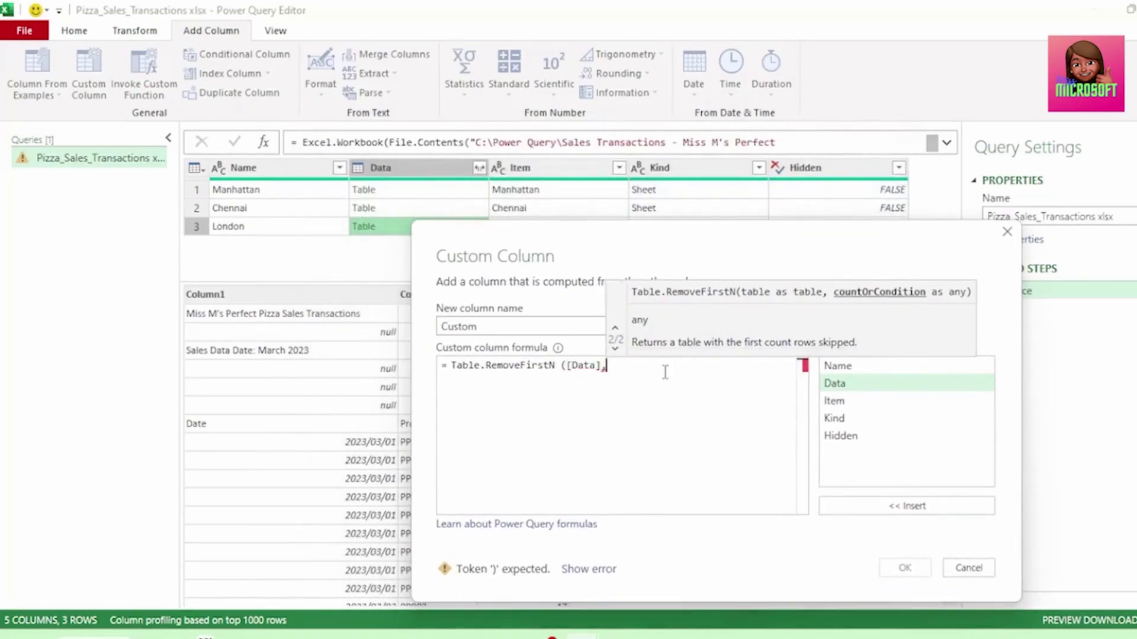
drag(573, 259, 443, 193)
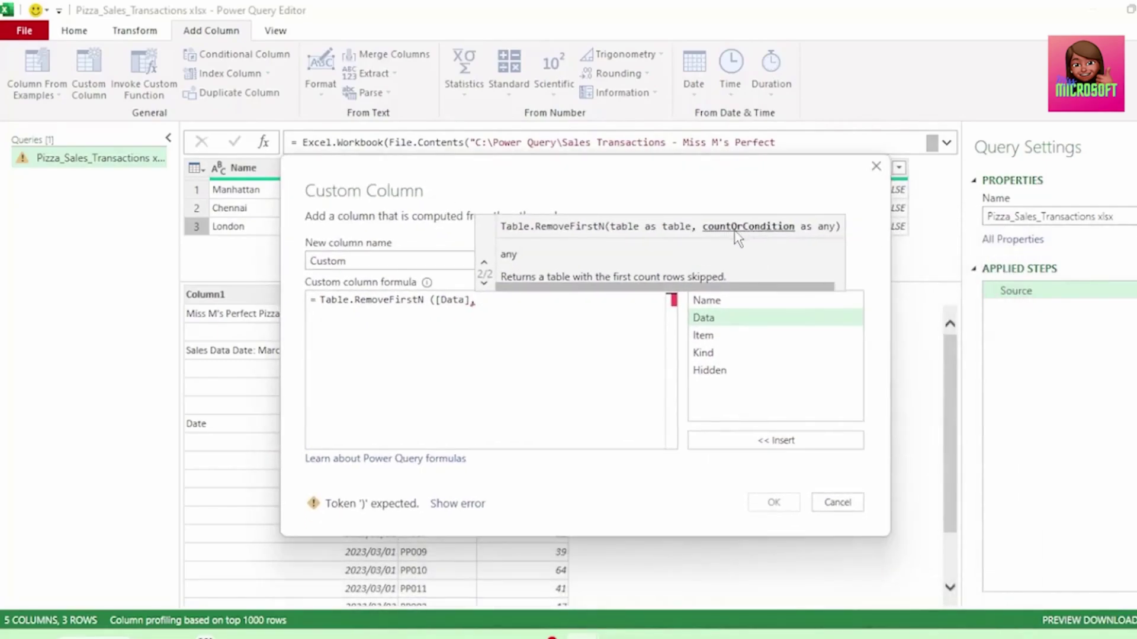
text(3)
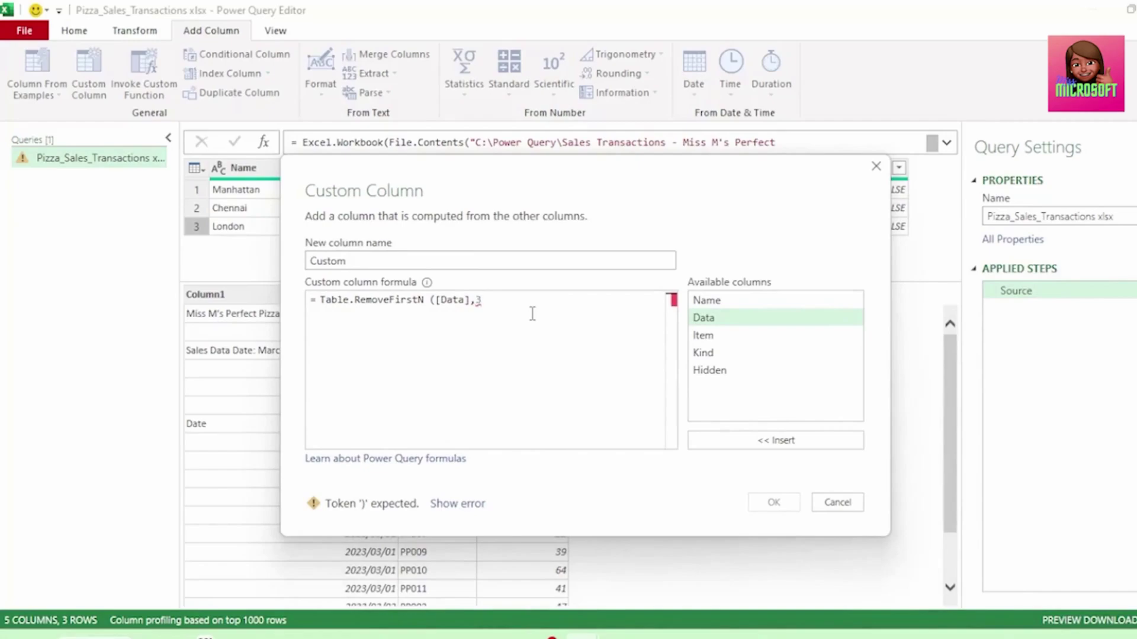
drag(520, 172, 725, 228)
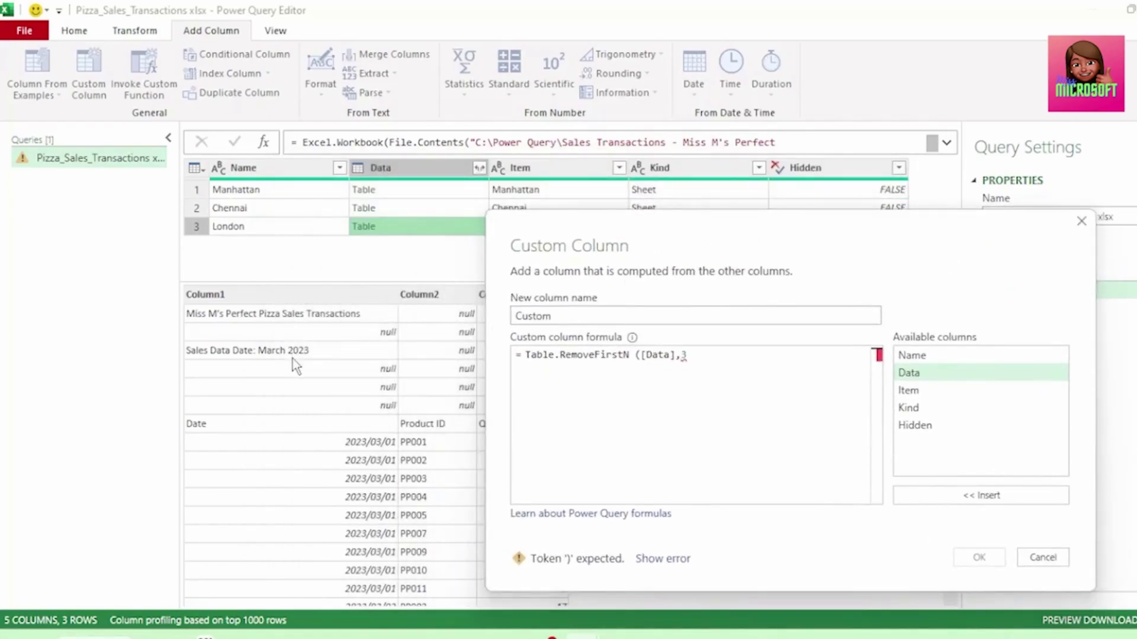
text())
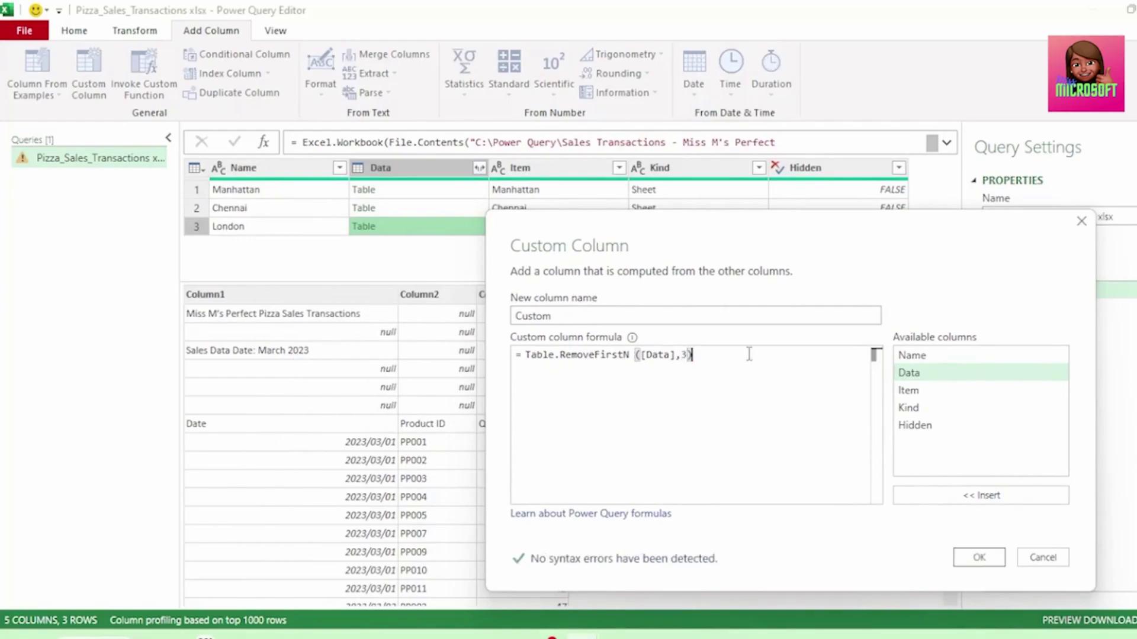
click(979, 557)
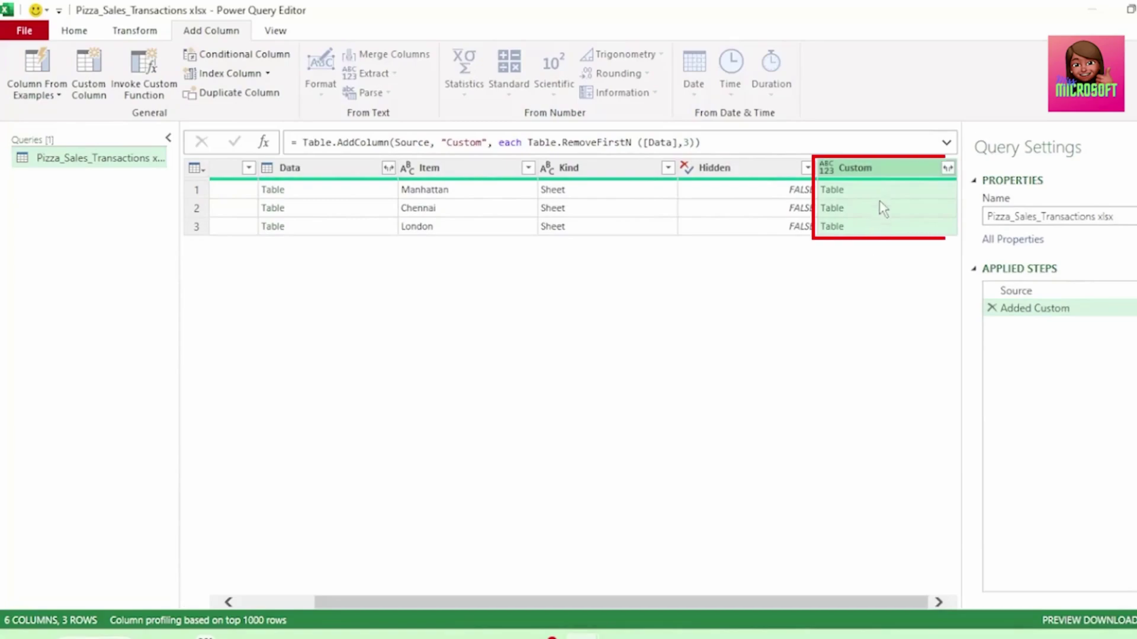
Preview each city's trimmed table, then select the fixed 3 in the step formula
click(921, 195)
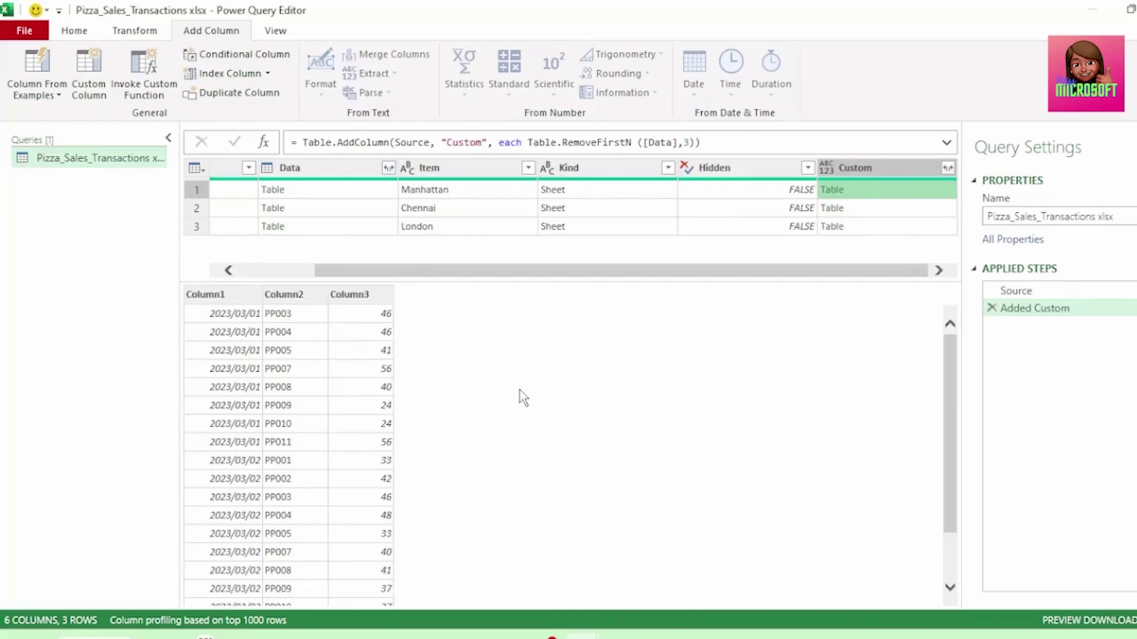
click(898, 208)
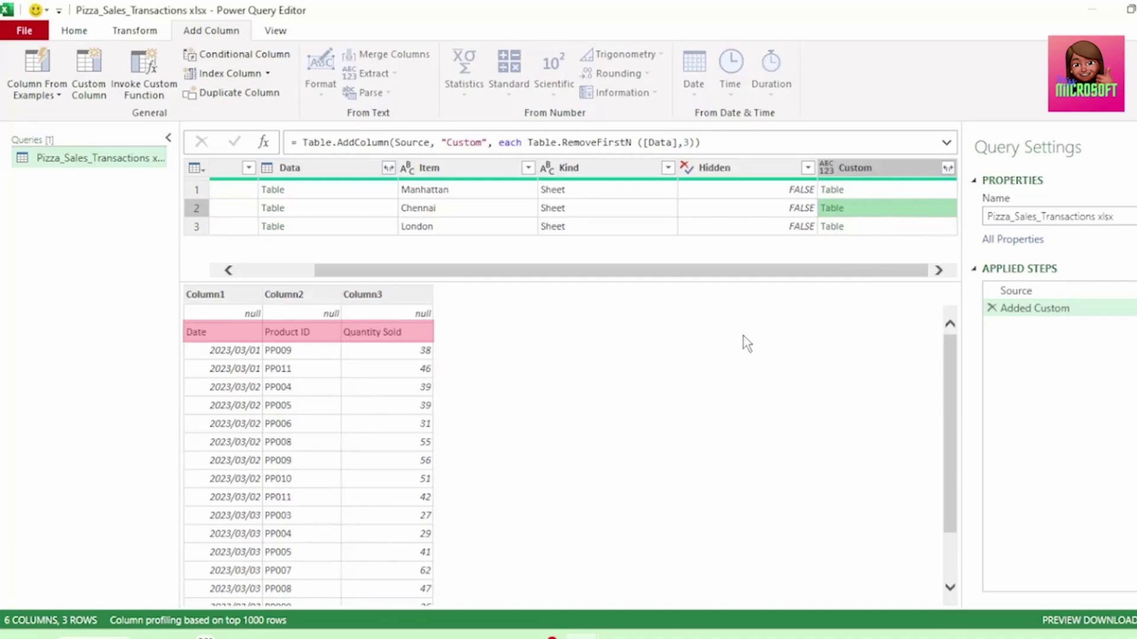
click(878, 228)
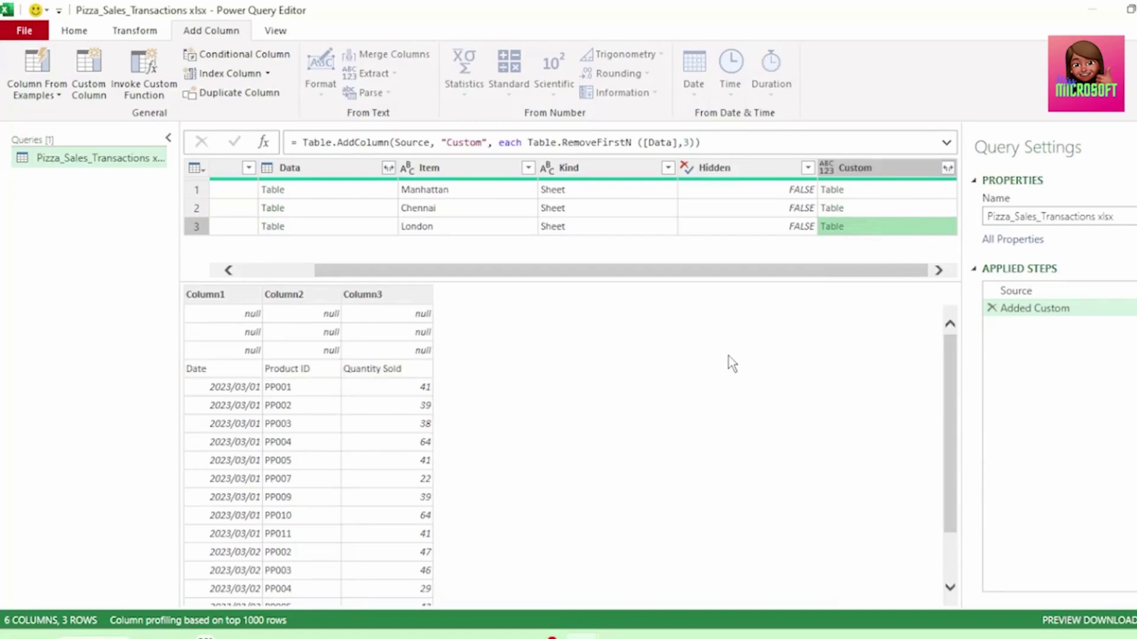
double_click(687, 142)
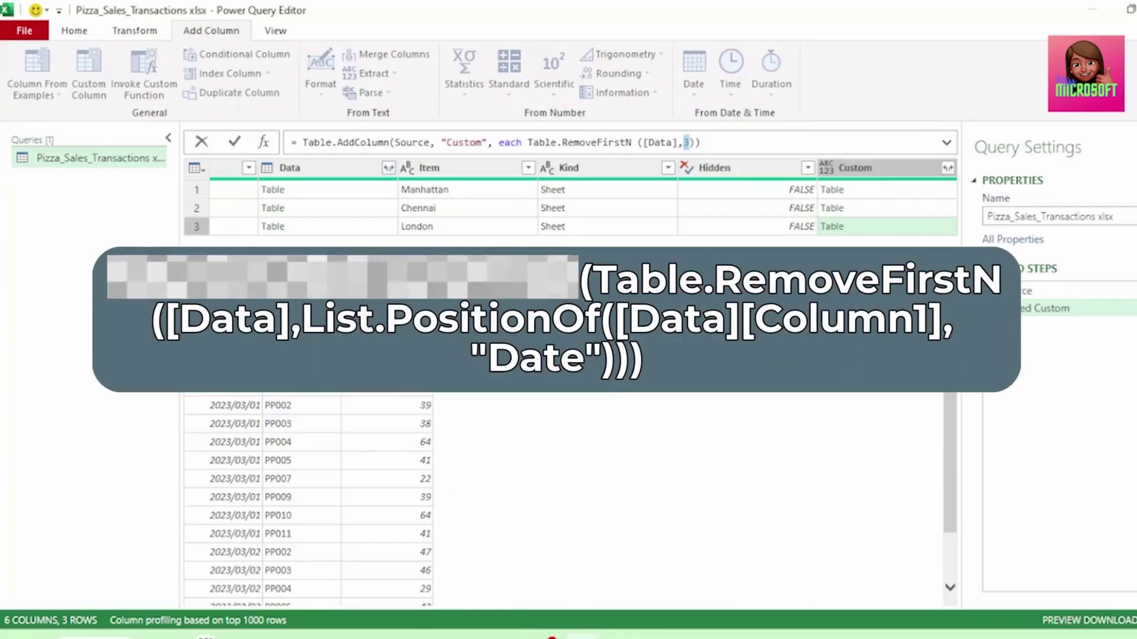
Replace the fixed 3 in the Custom formula with List.PositionOf(
key(Return)
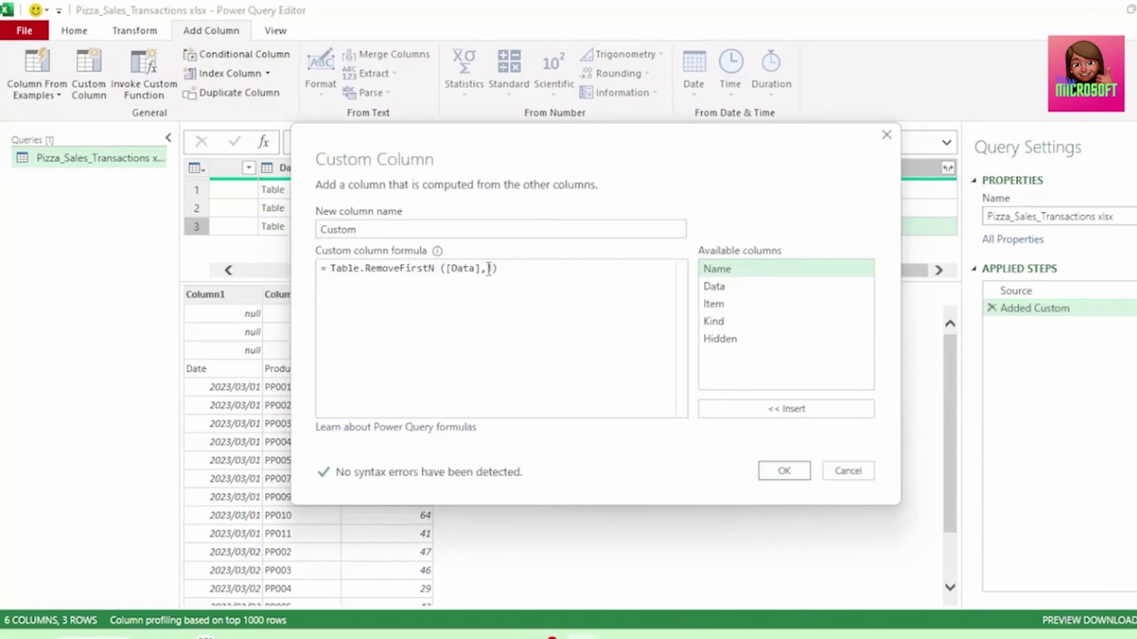
double_click(491, 268)
key(BackSpace)
key(Caps_Lock)
text(List)
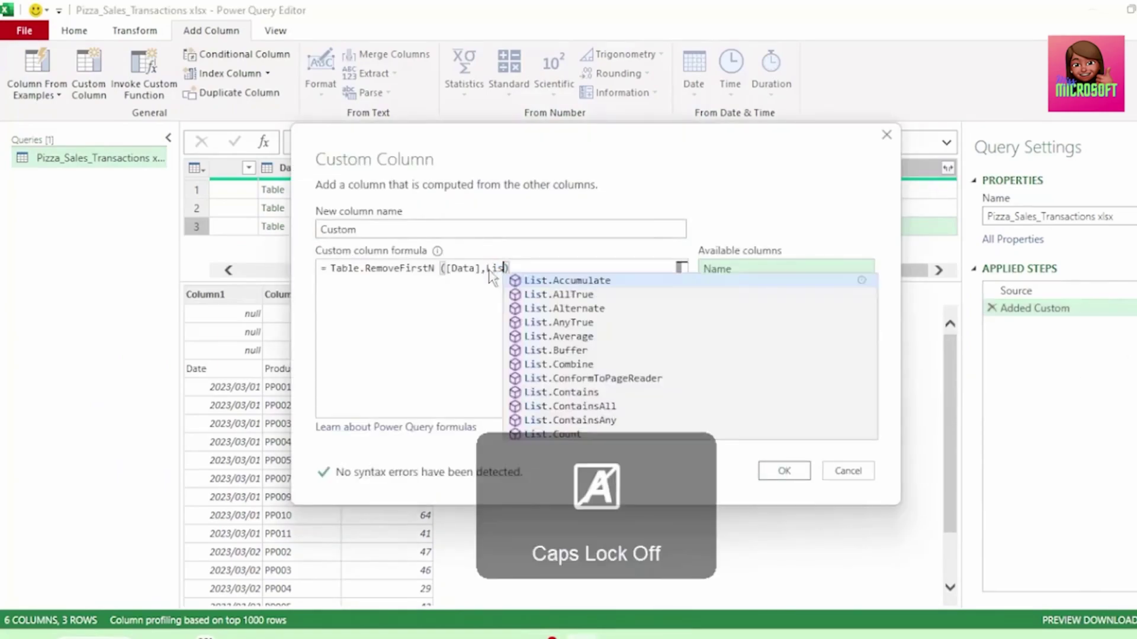
key(Caps_Lock)
text(.Po)
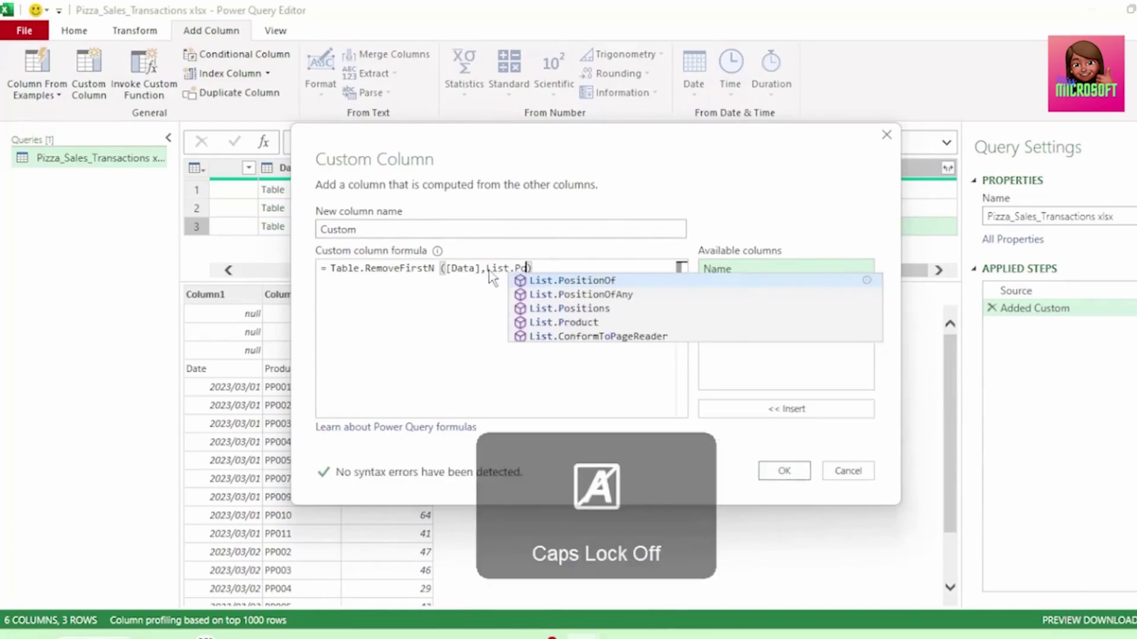
click(567, 285)
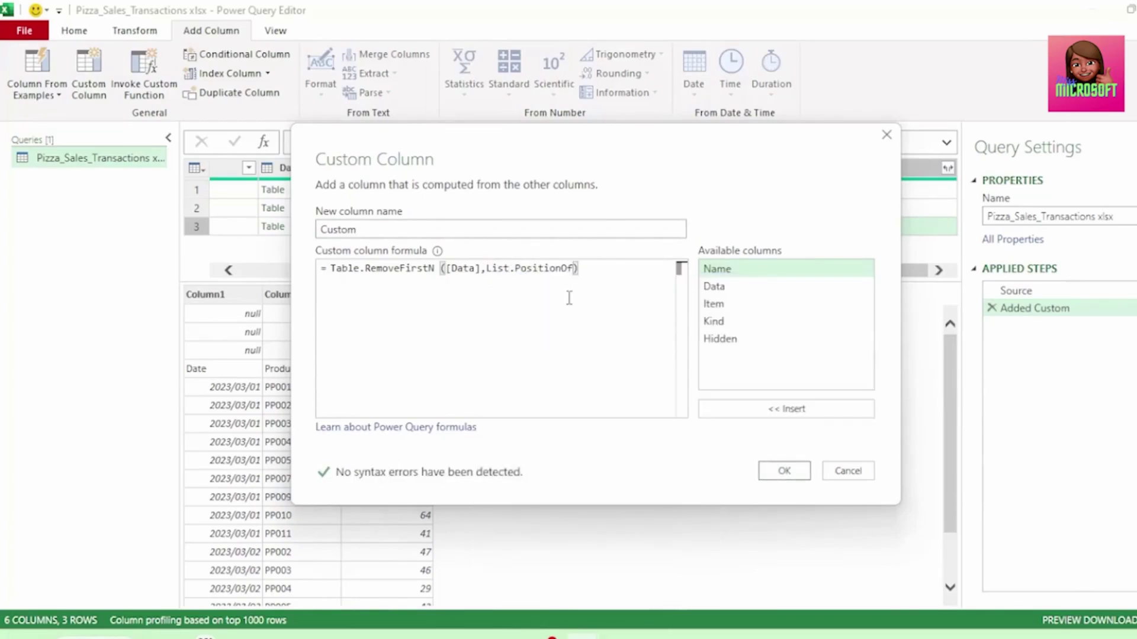
text(()
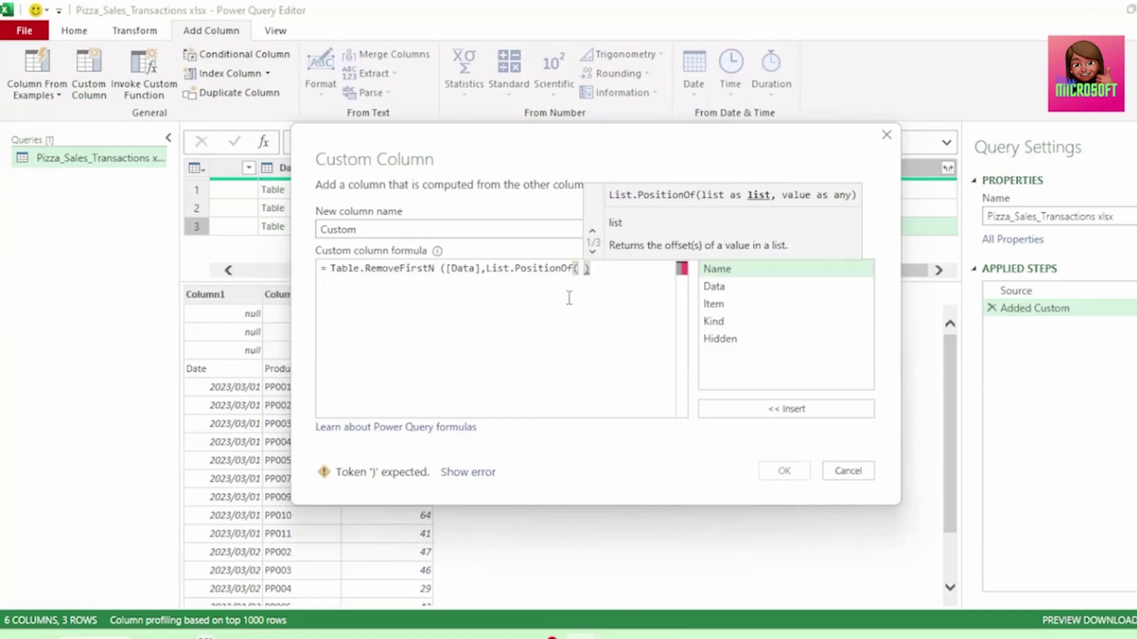
Move the formula dialog aside to check the Date header and Column1 in the preview
drag(483, 149, 617, 207)
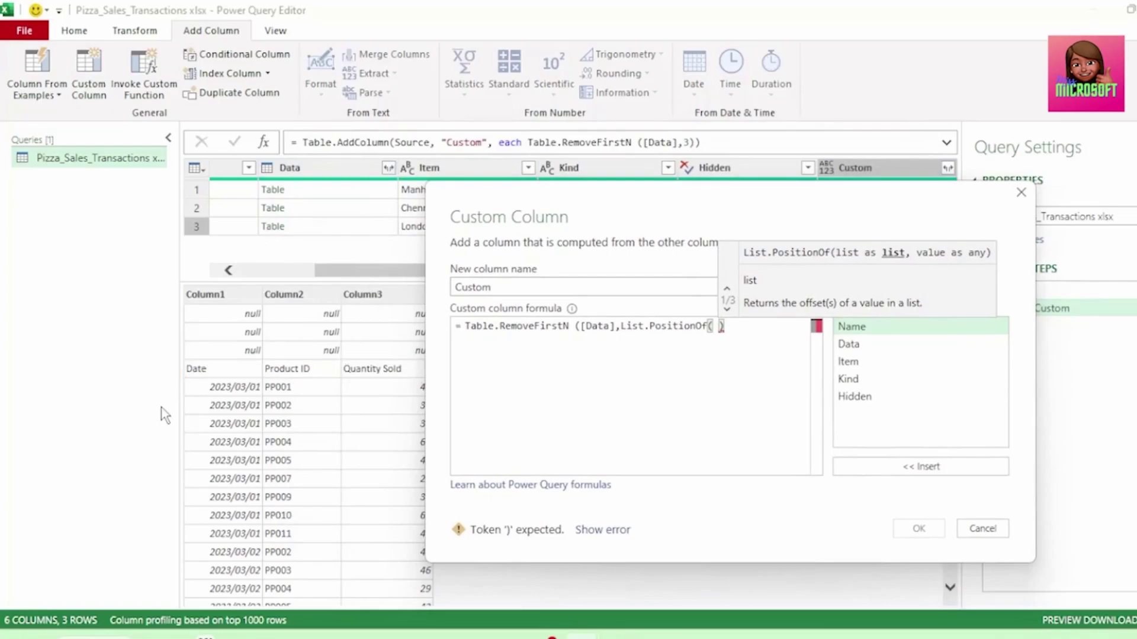
drag(570, 208, 443, 195)
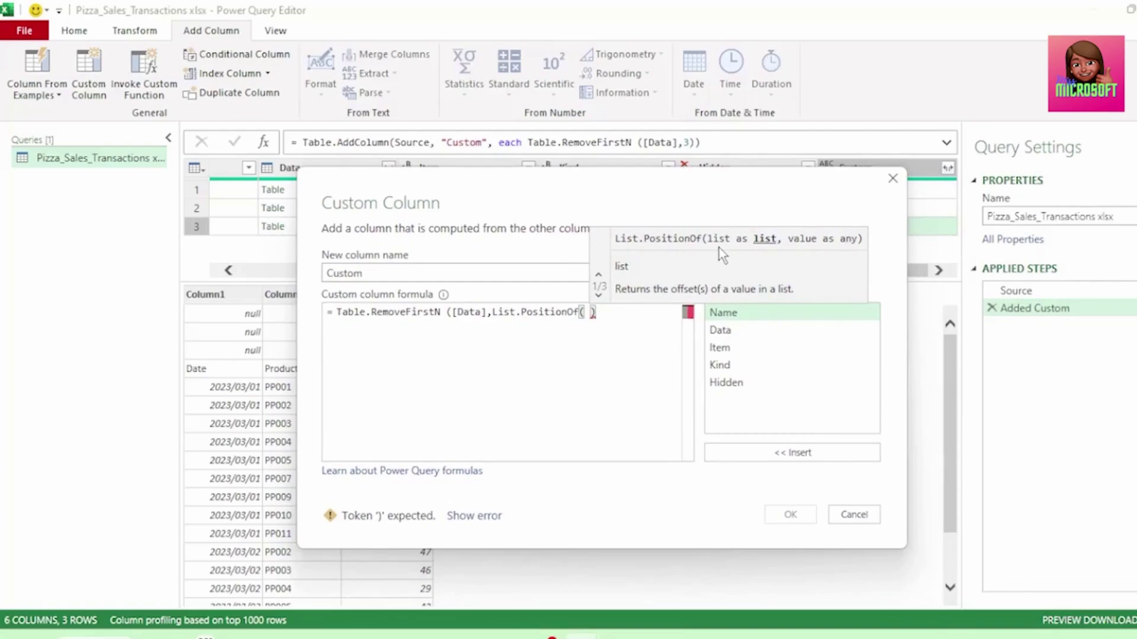
drag(563, 208, 675, 199)
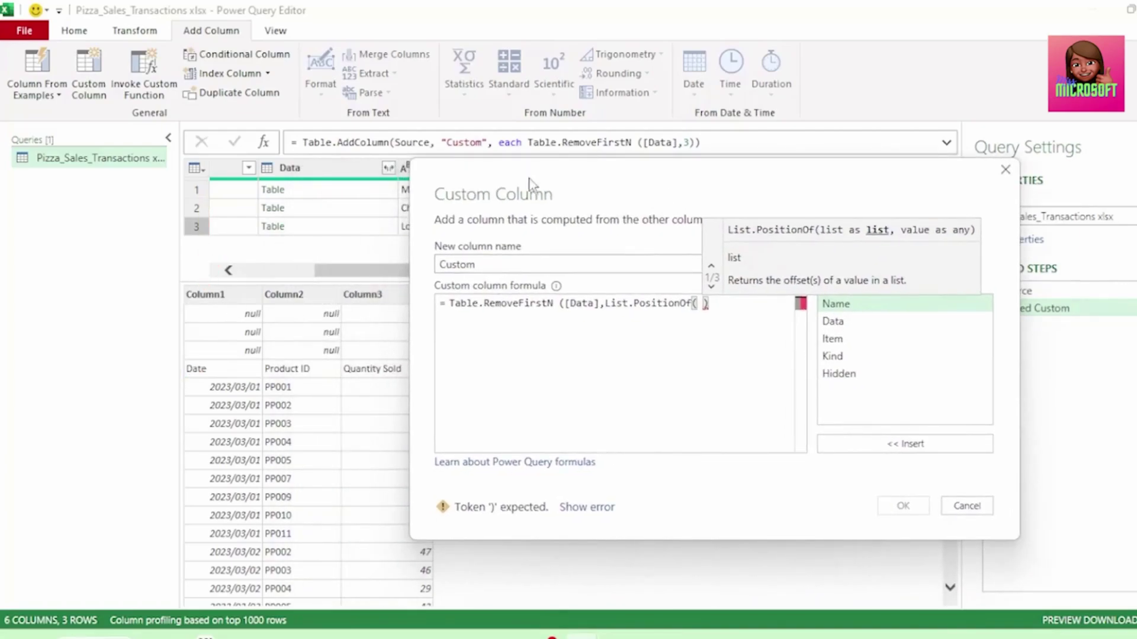
drag(525, 176, 502, 239)
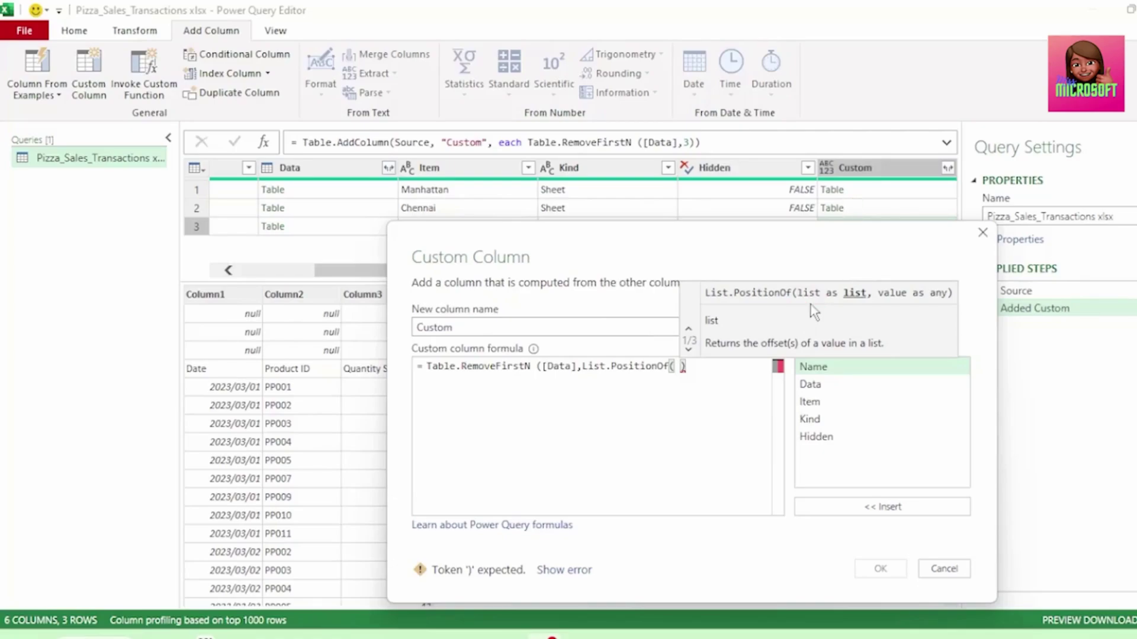
Rewrite the Custom column formula as [Data][Column1] and confirm it
drag(427, 366, 687, 366)
key(ctrl+c)
right_click(612, 368)
click(640, 401)
key(Delete)
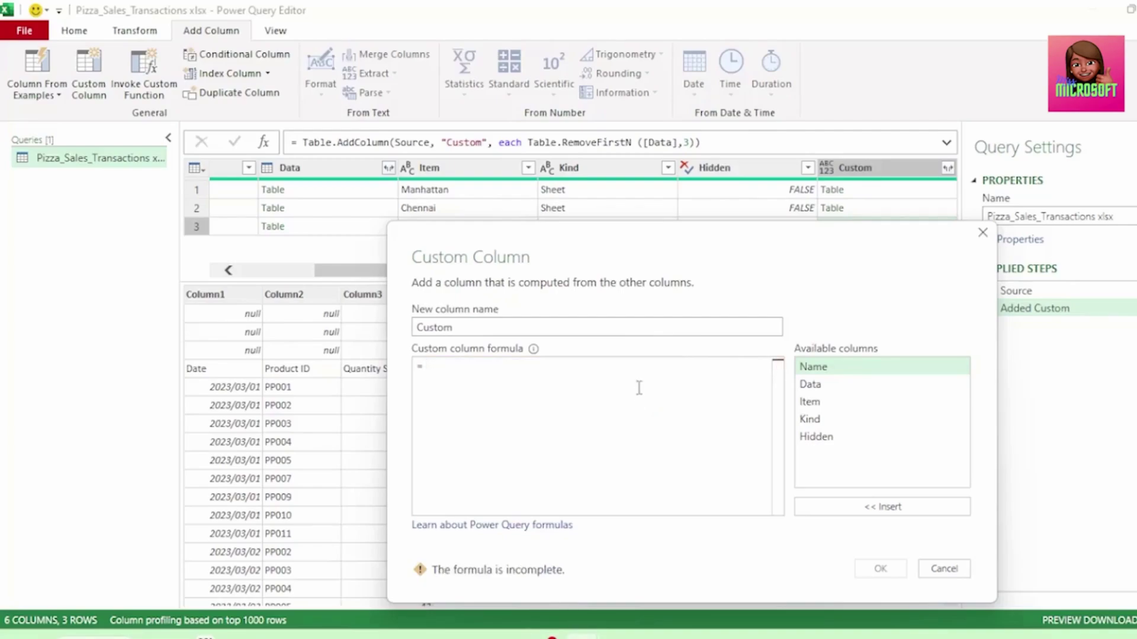
double_click(808, 386)
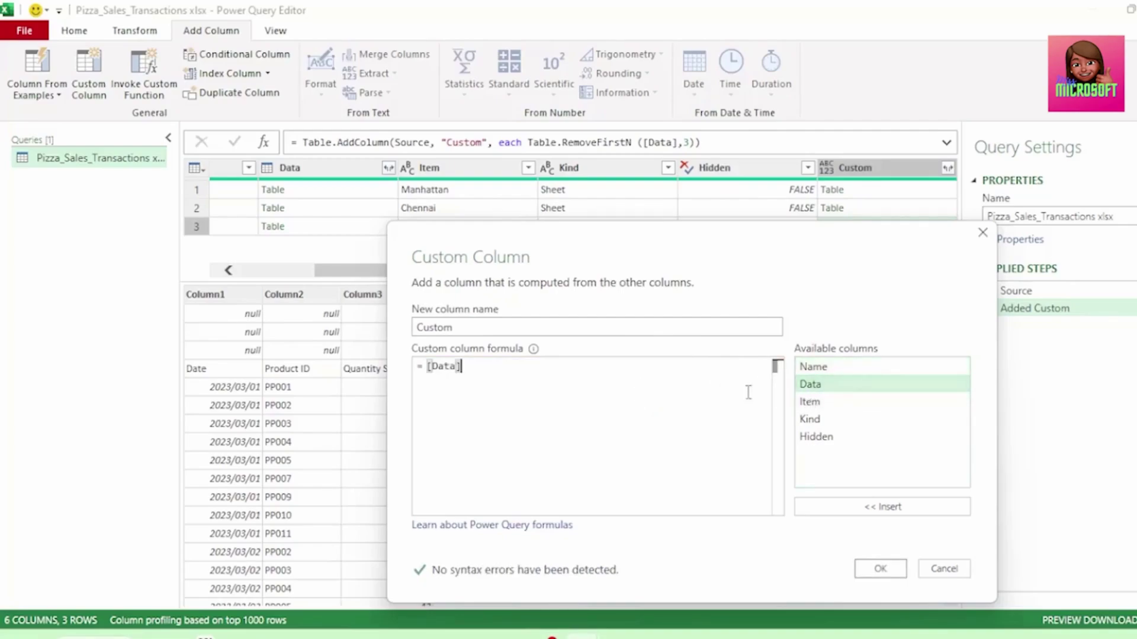
text([)
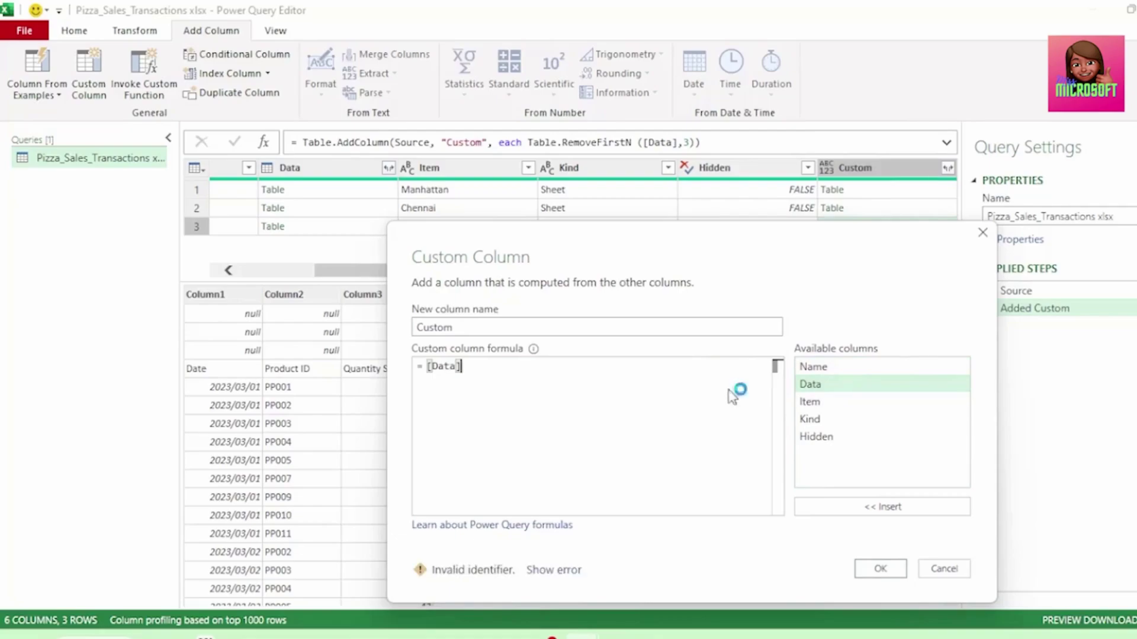
text(C)
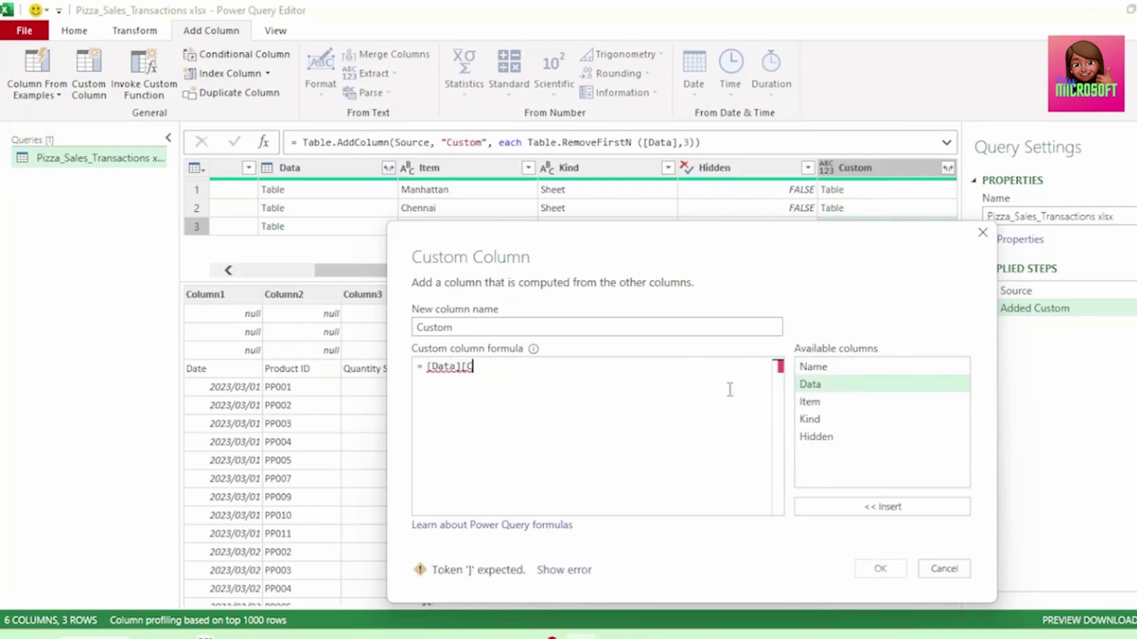
text(olumn1)
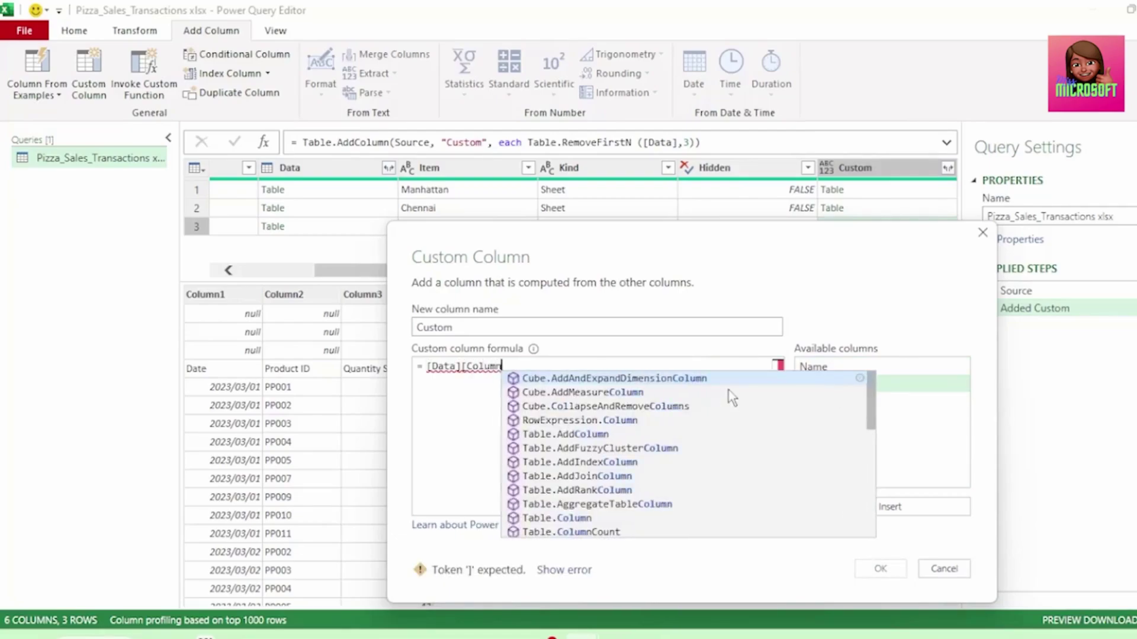
text(])
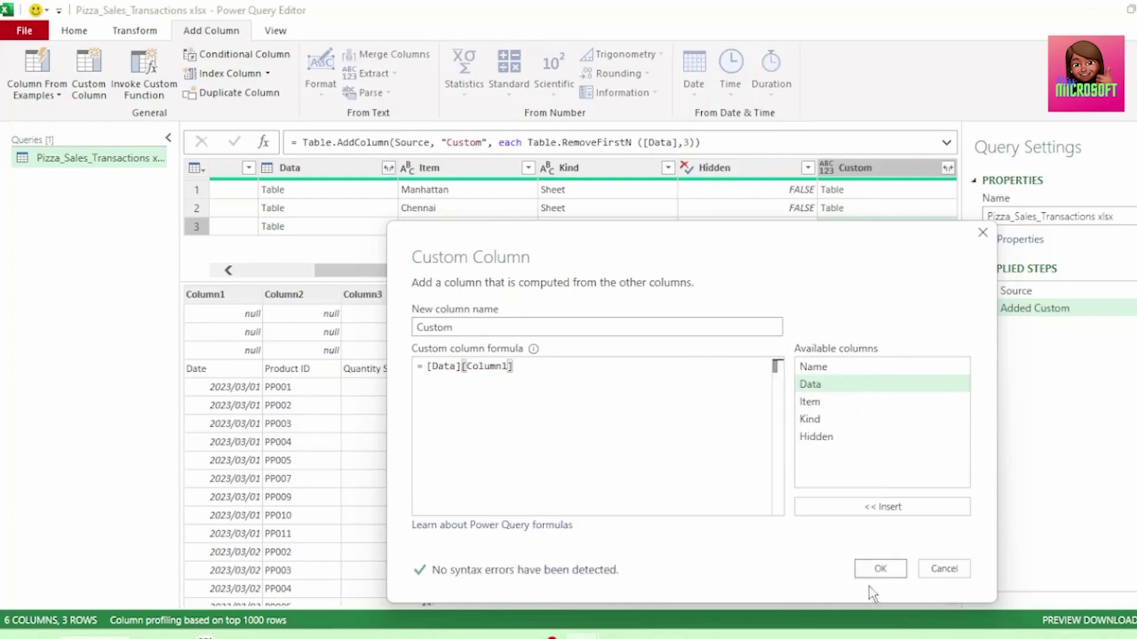
click(875, 569)
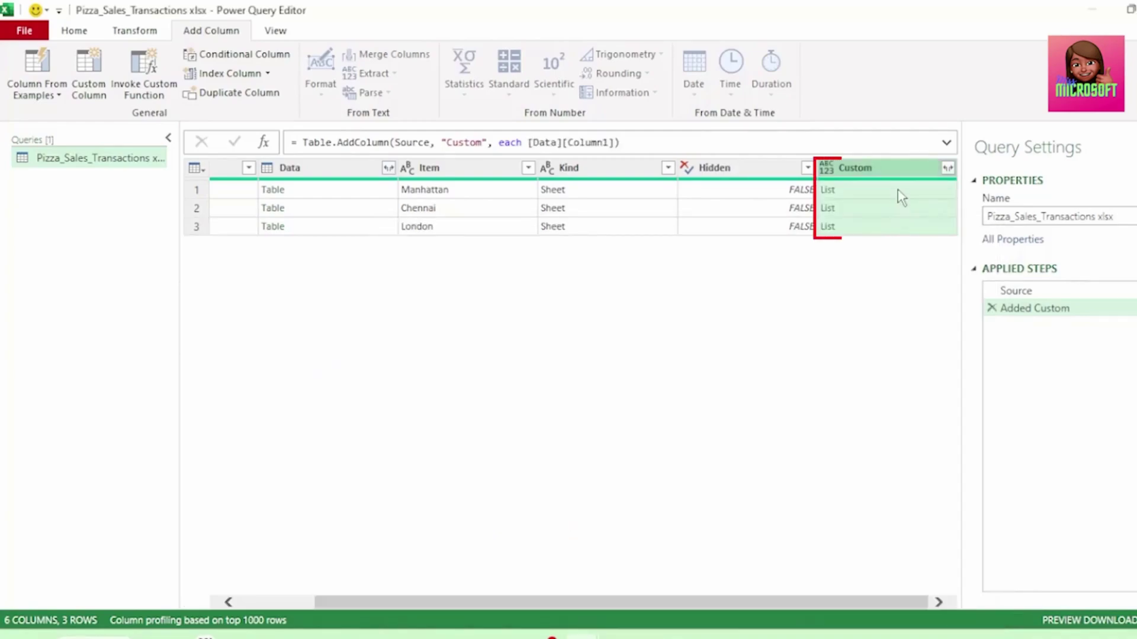
Preview the Manhattan, Chennai and London Custom lists
click(905, 194)
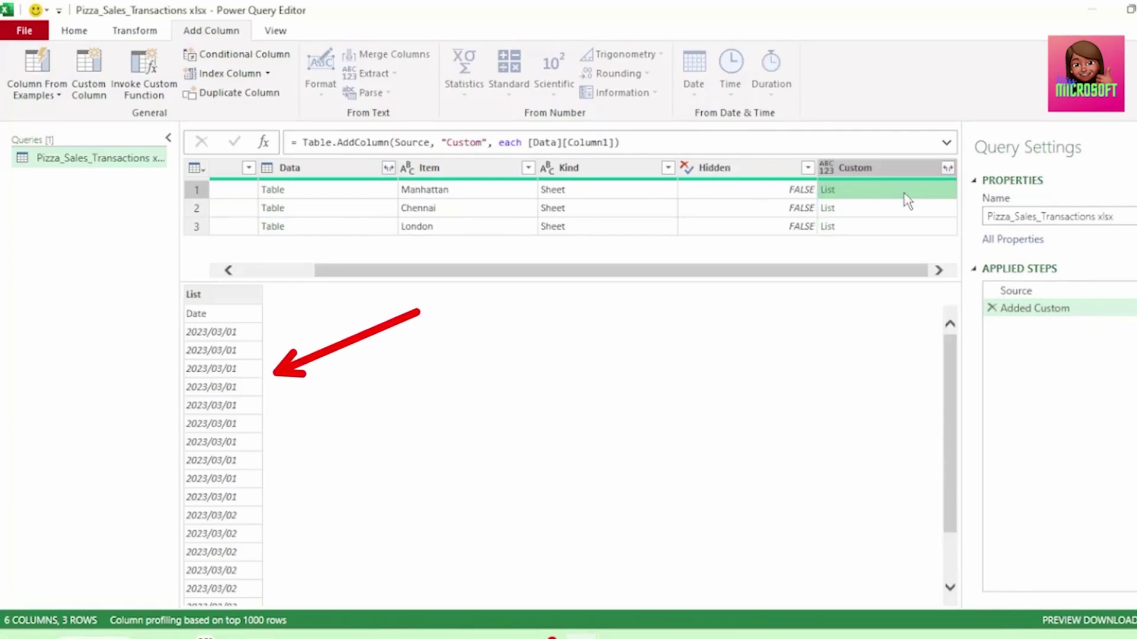
click(912, 209)
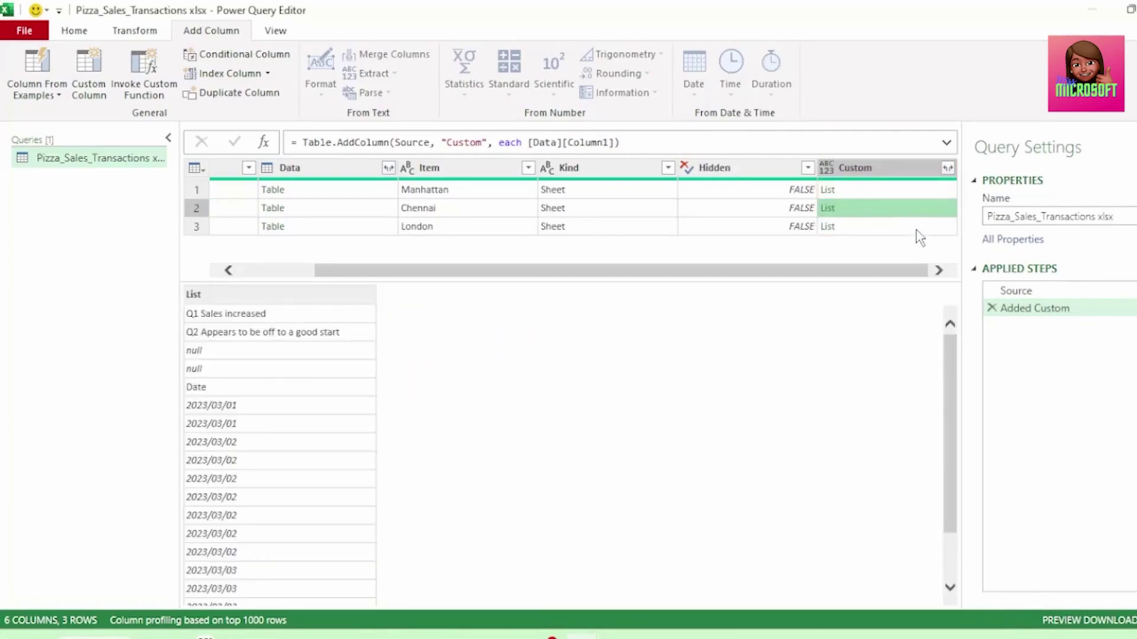
click(918, 230)
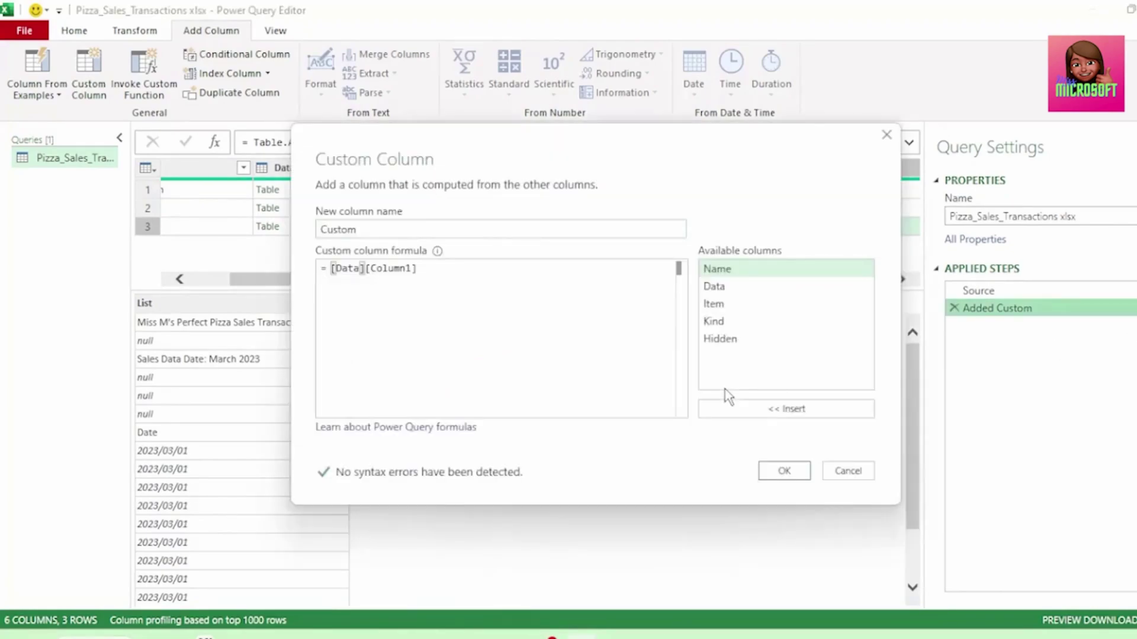
Make the formula Table.RemoveFirstN([Data],List.PositionOf([Data][Column1],"Date")) with no syntax errors
right_click(329, 268)
click(358, 324)
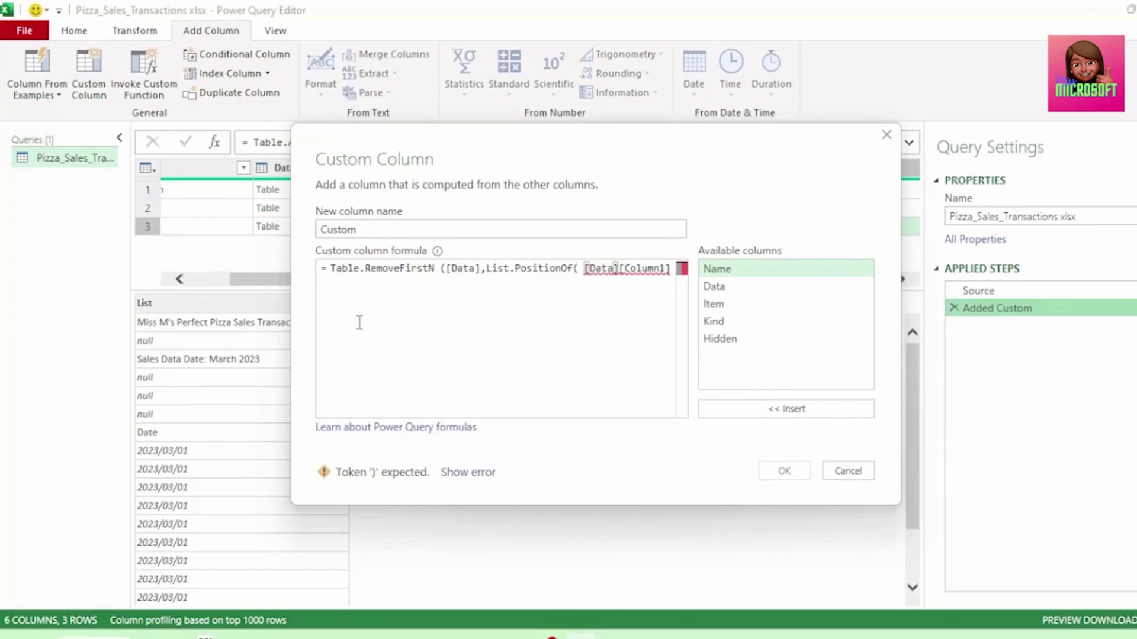
click(672, 283)
key(Return)
text(,)
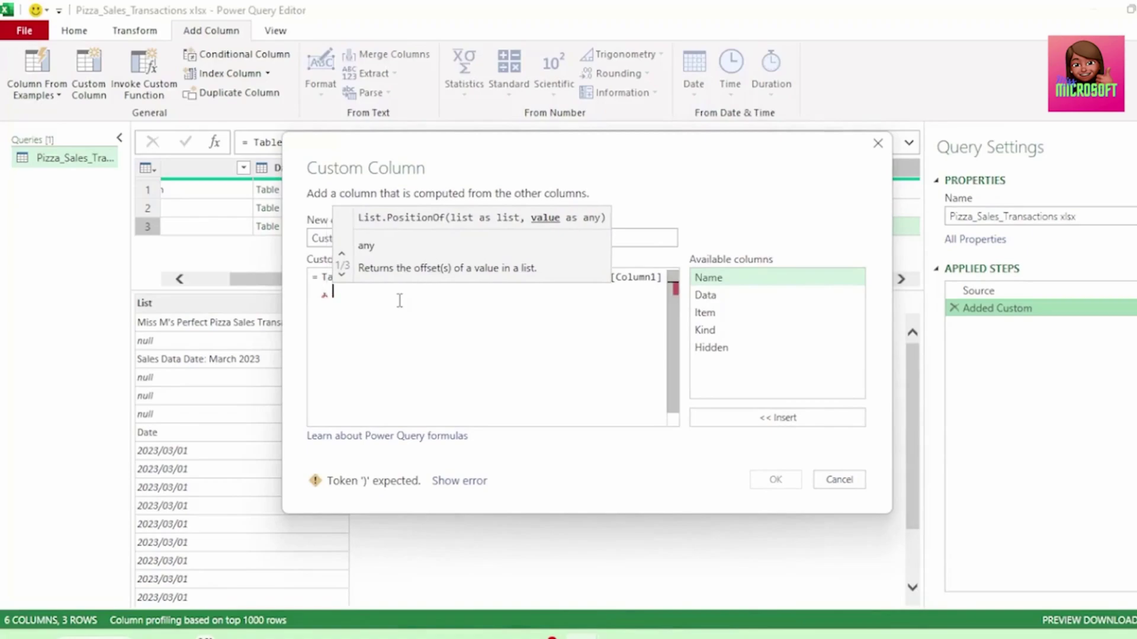
key(Caps_Lock)
text("Date")
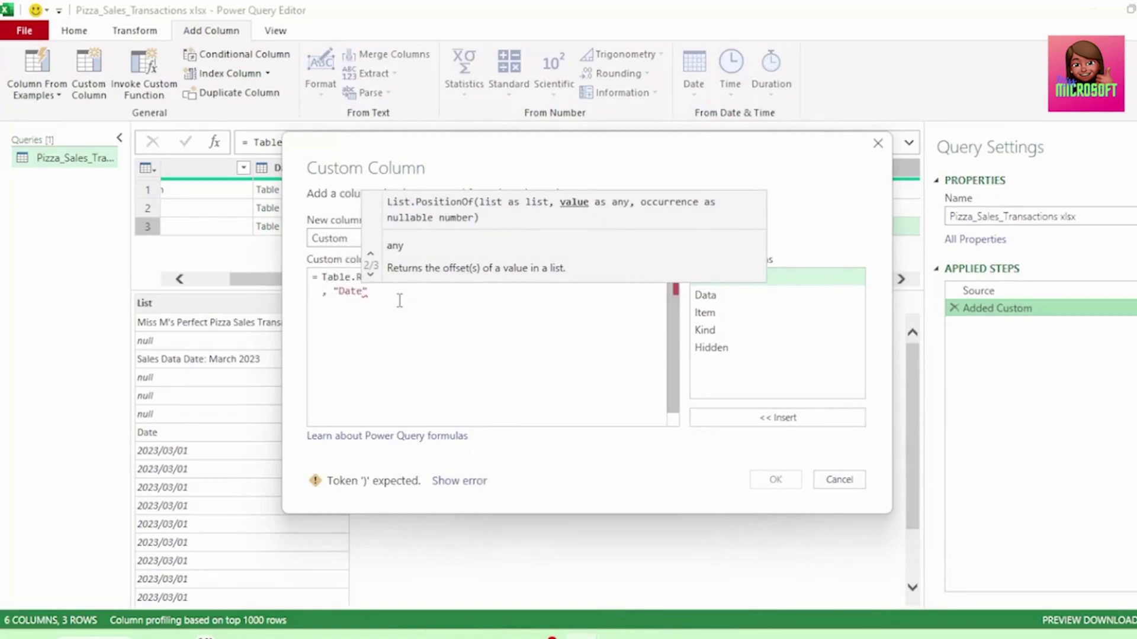
click(400, 300)
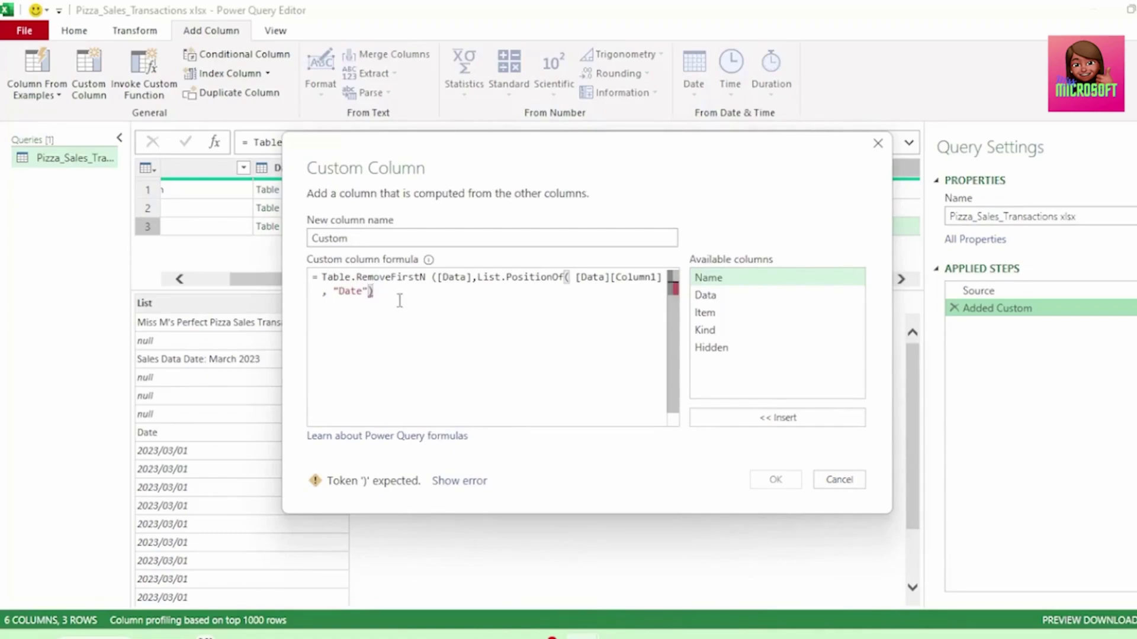
text())
drag(323, 277, 431, 279)
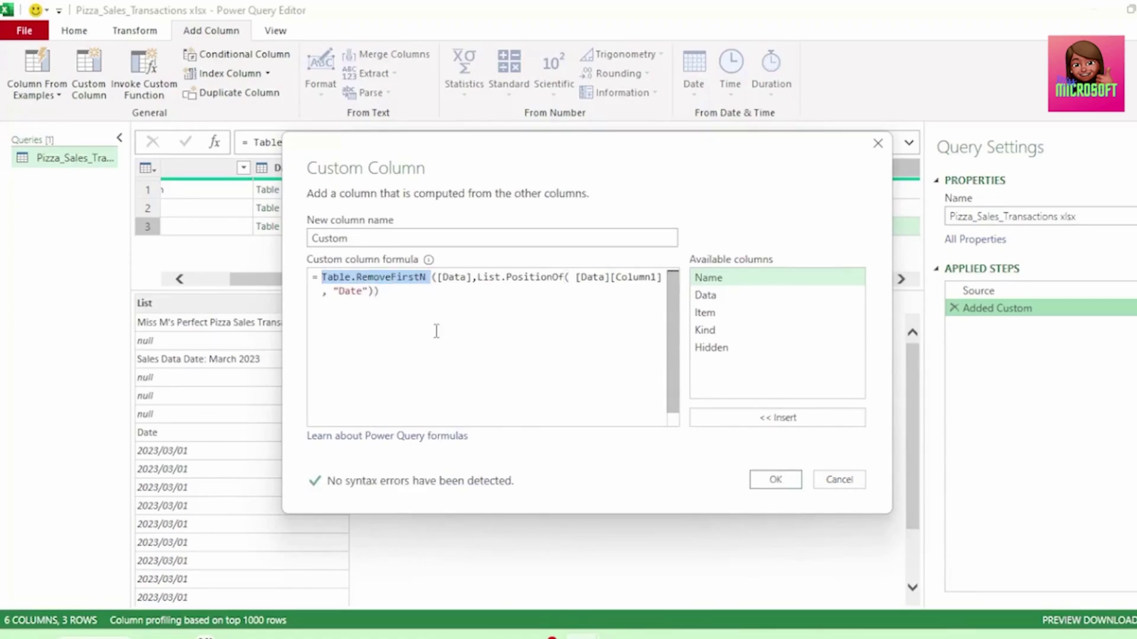
drag(440, 278, 660, 286)
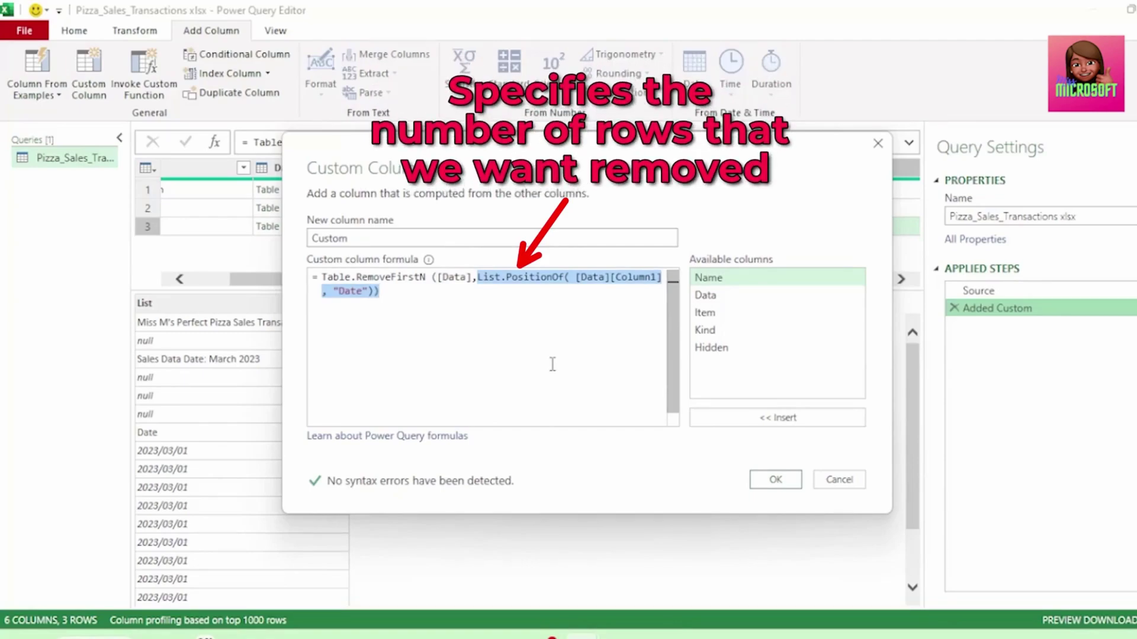
click(576, 277)
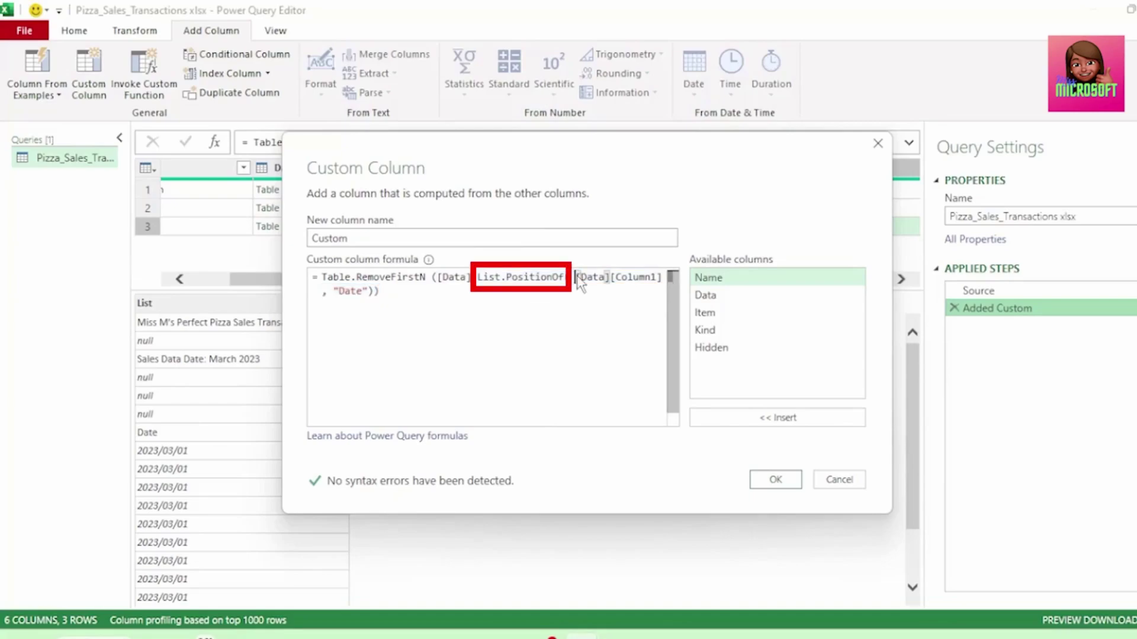
drag(576, 277, 610, 277)
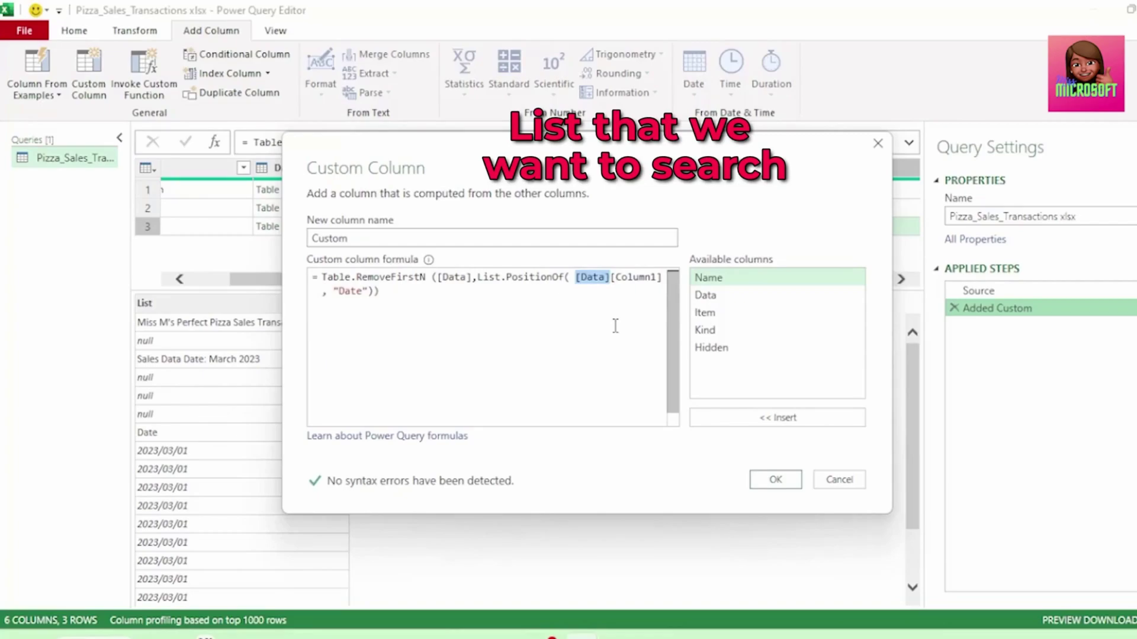
key(Right)
key(shift+End)
key(ctrl+shift+Left)
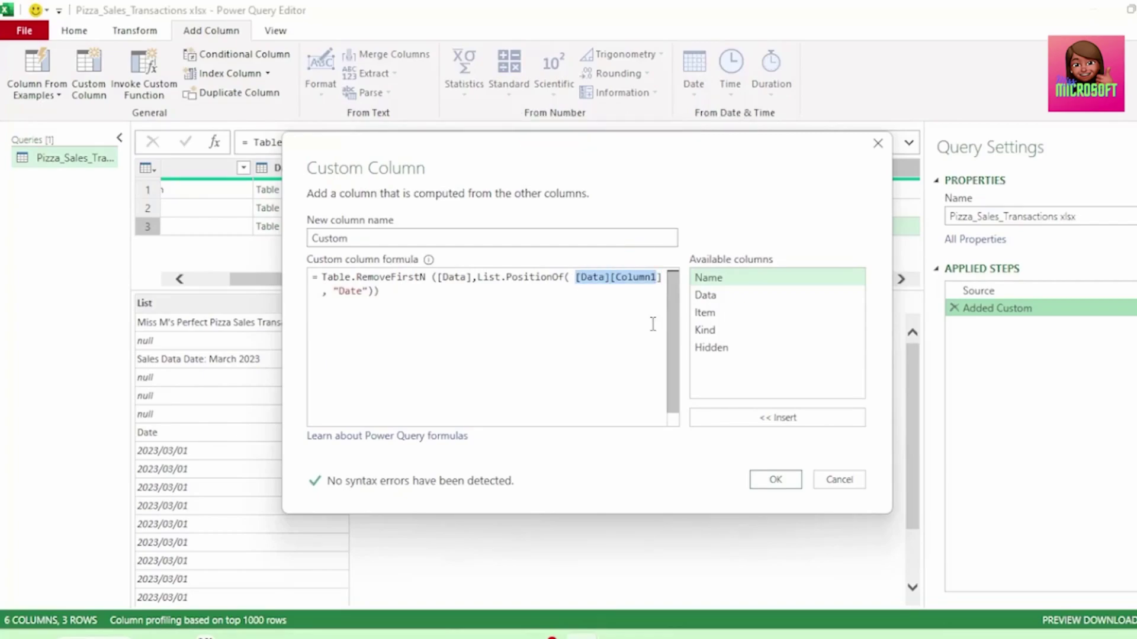
key(shift+Left)
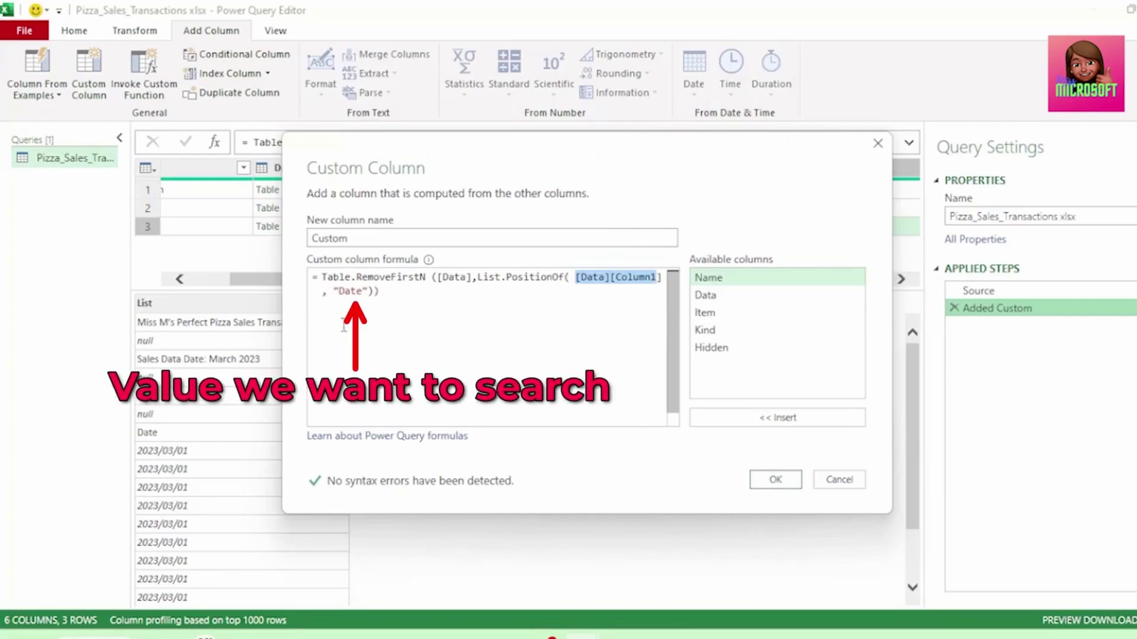
drag(335, 292, 376, 290)
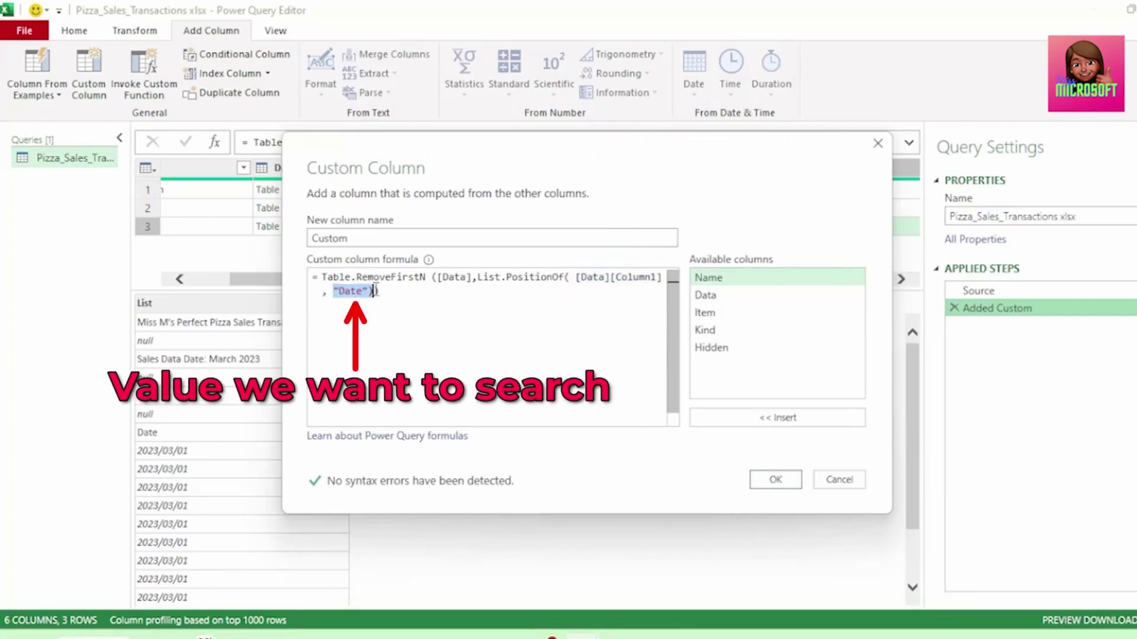
click(393, 327)
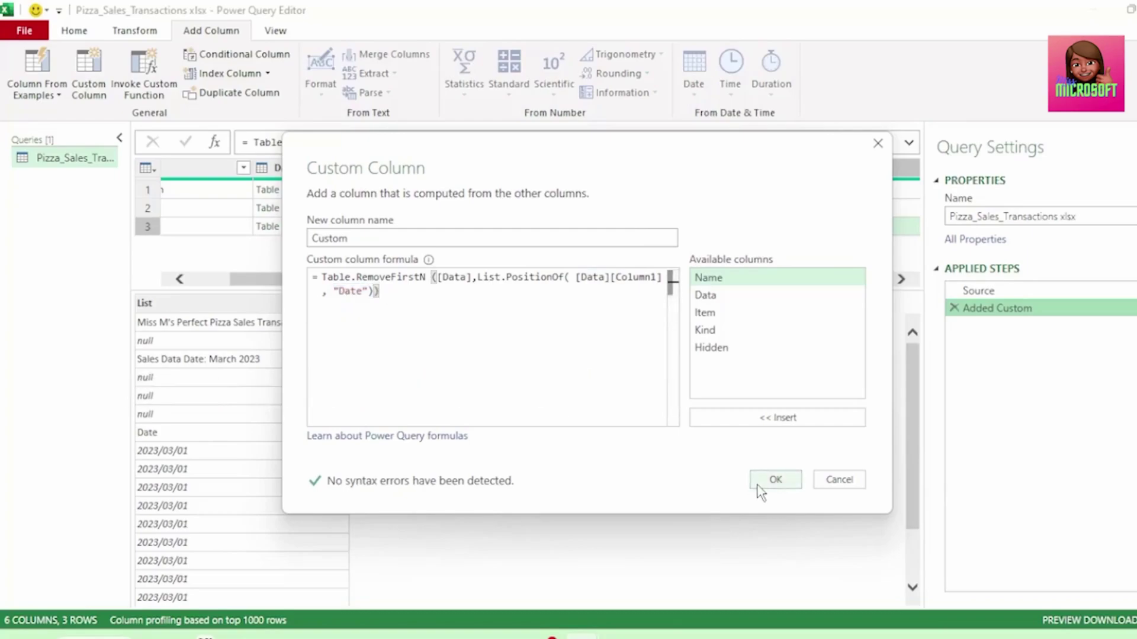
Apply the List.PositionOf custom column and preview the Manhattan, Chennai and London tables, then review the formula
click(760, 492)
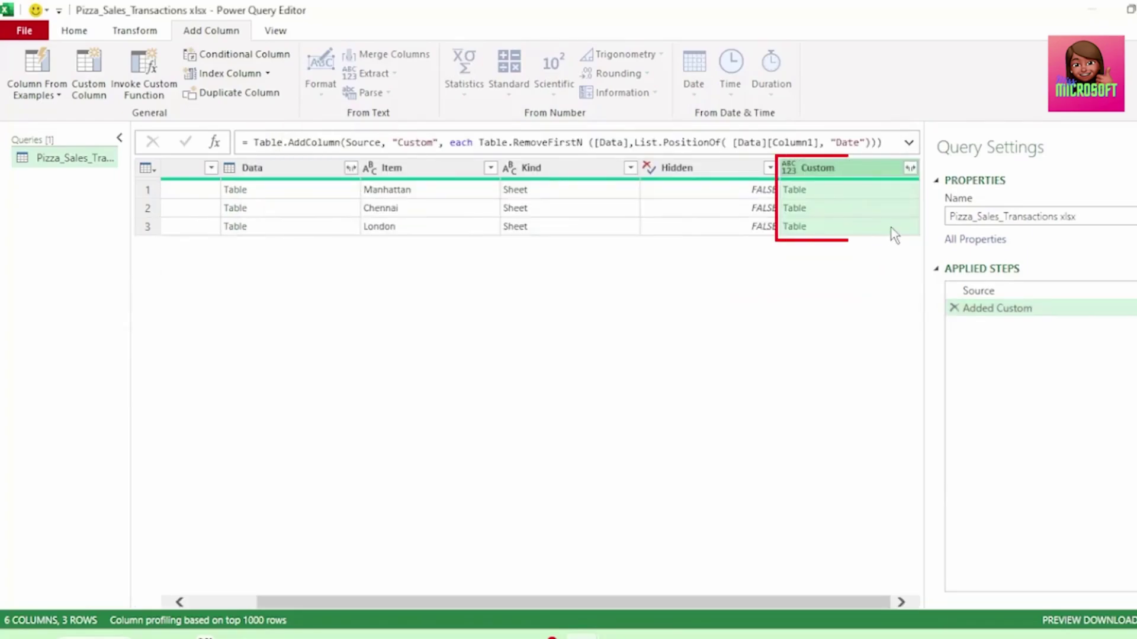
click(884, 193)
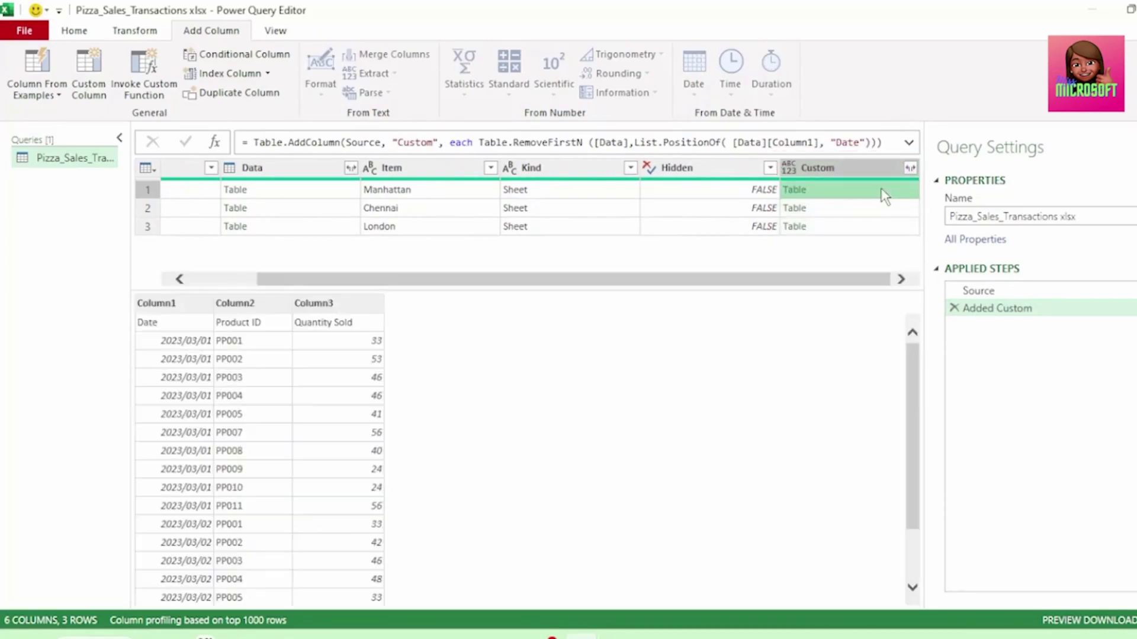
click(852, 208)
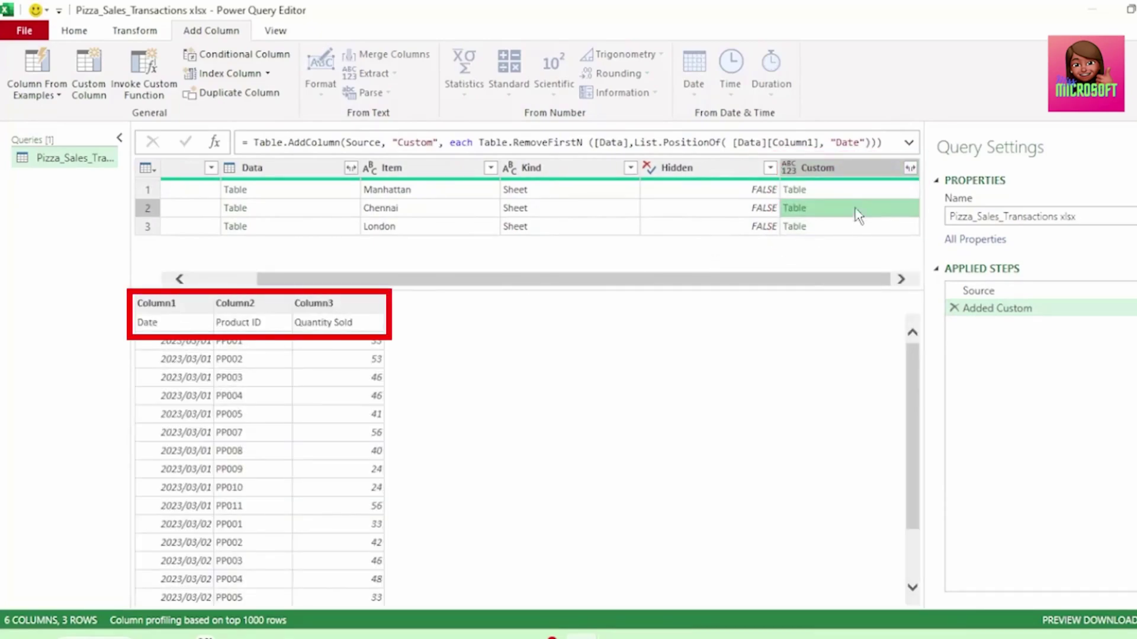
click(855, 227)
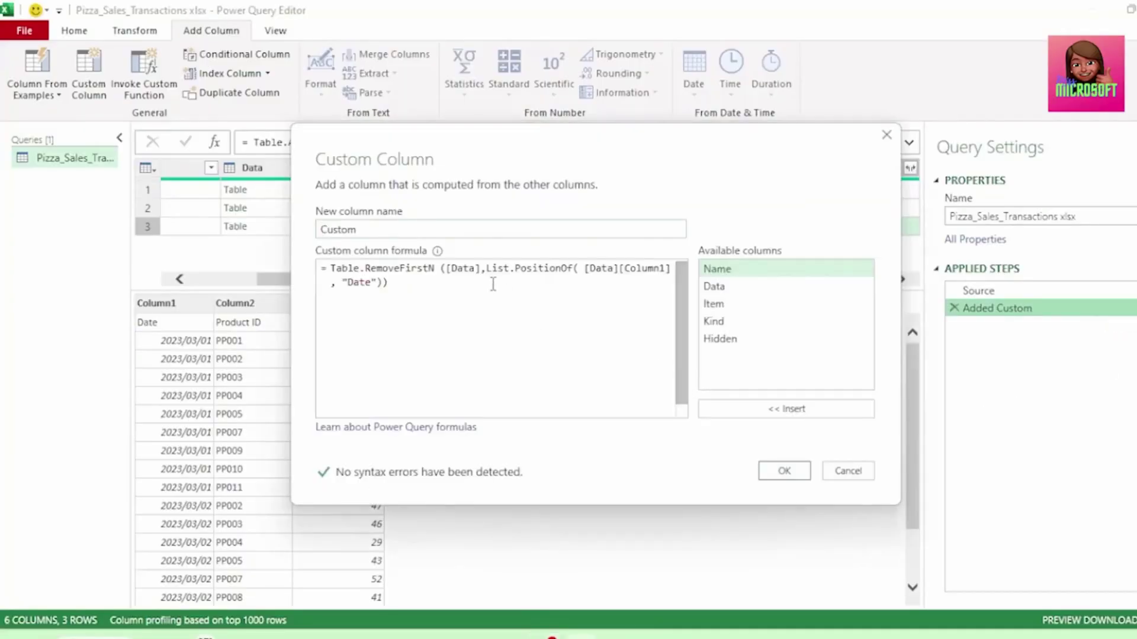
drag(514, 268, 380, 284)
click(847, 471)
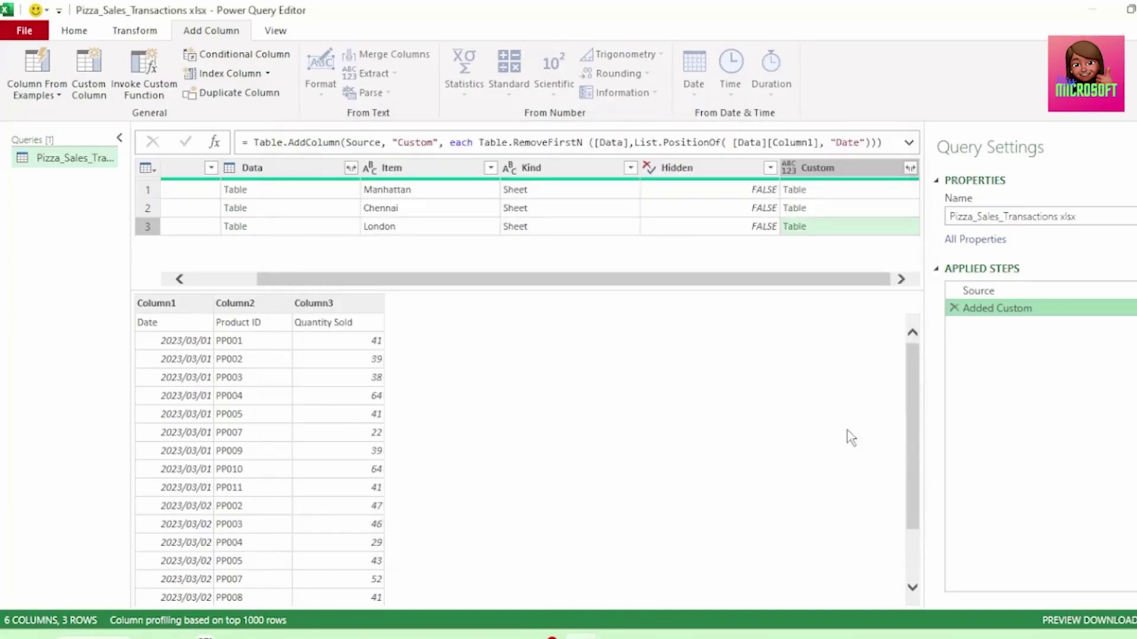
Insert a List.PositionOf custom column at the Source step, before Added Custom
click(992, 291)
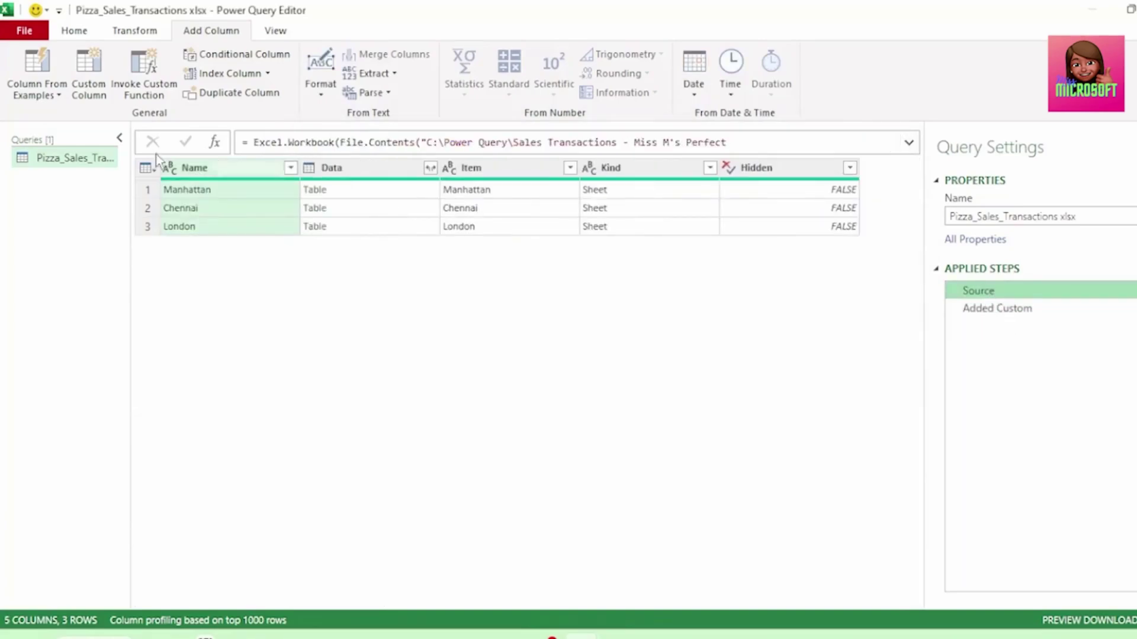
click(94, 78)
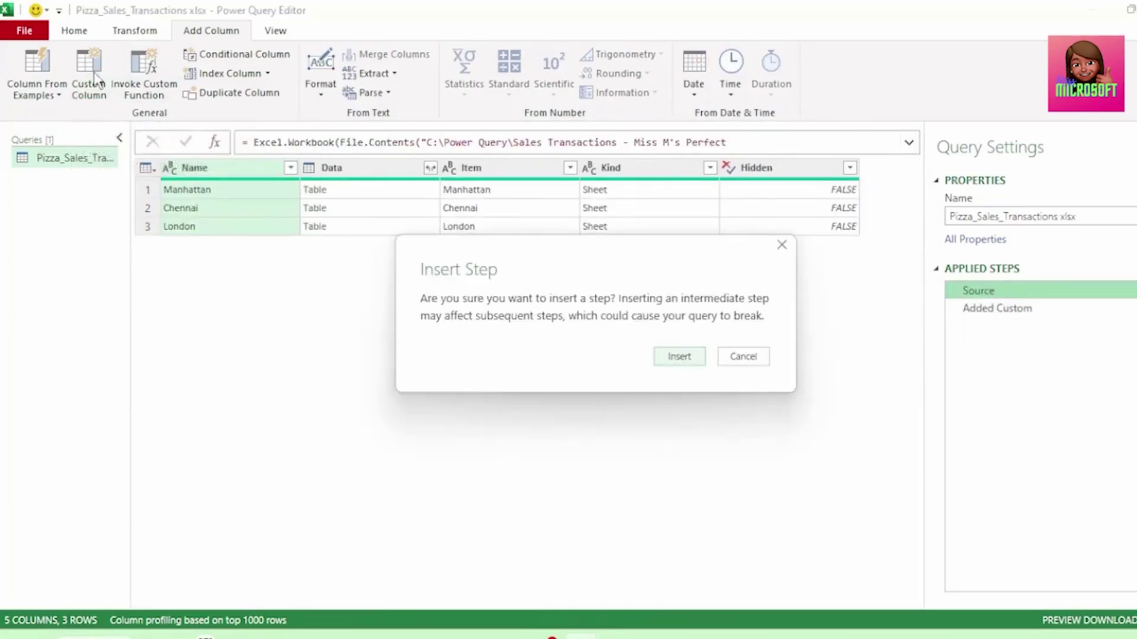
click(662, 362)
right_click(357, 270)
click(378, 329)
click(784, 471)
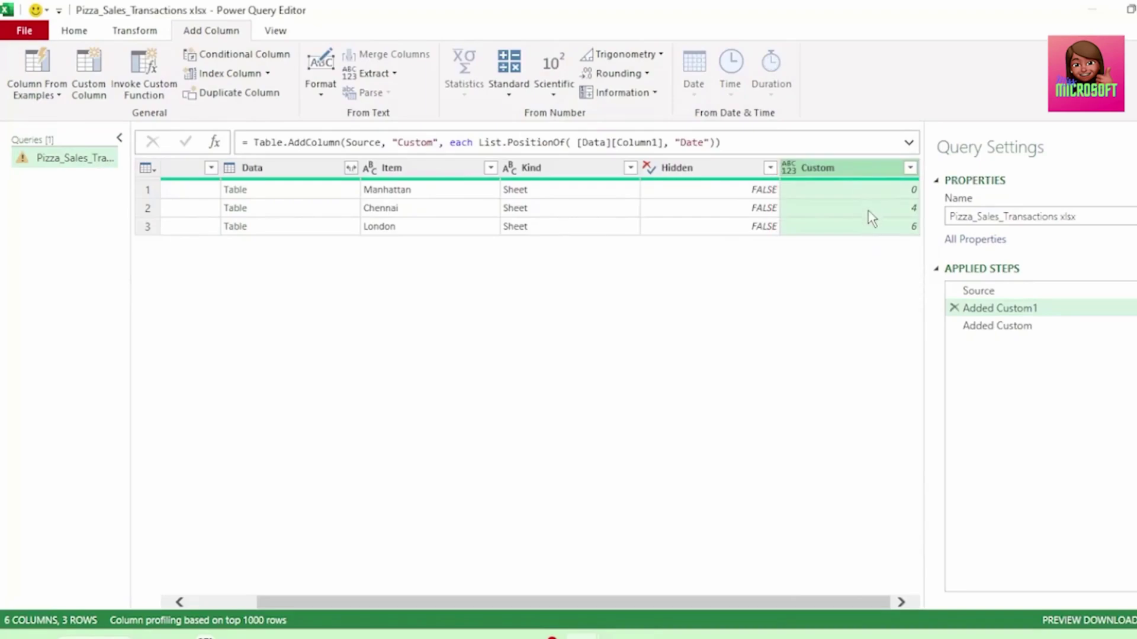
Compare the Manhattan, London and Chennai raw data, then request deleting the Added Custom1 step
click(330, 193)
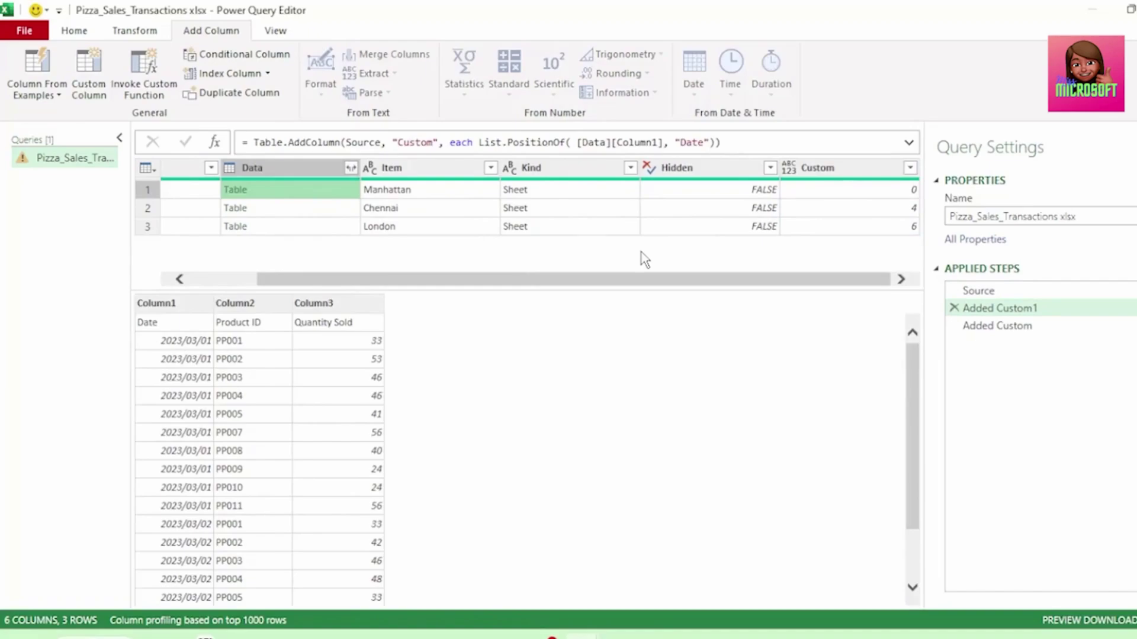
click(290, 227)
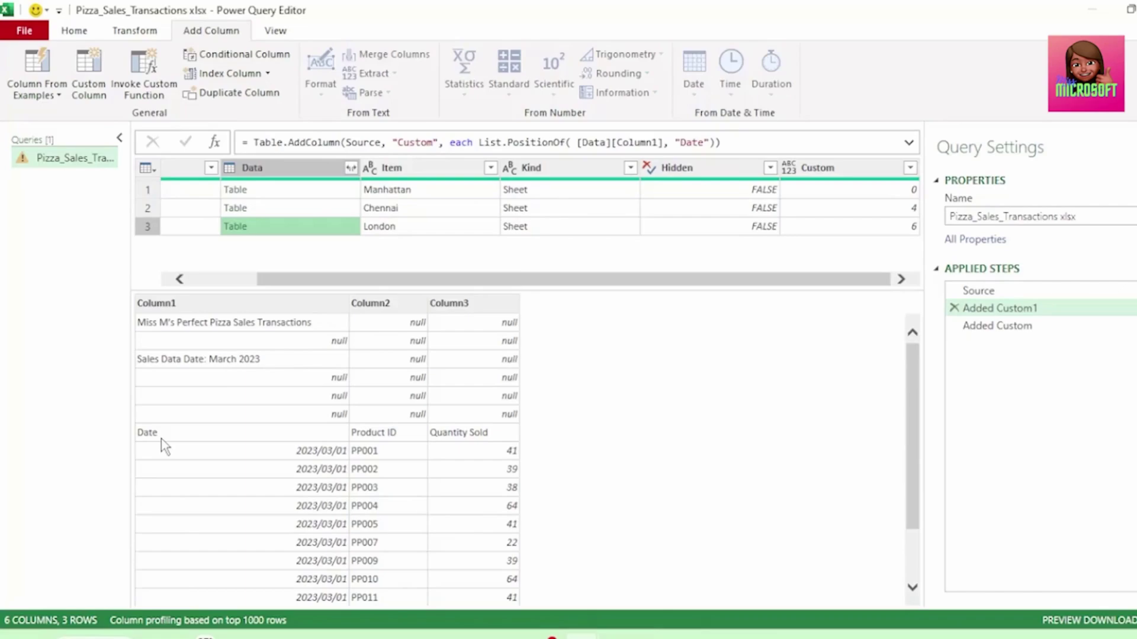
click(335, 211)
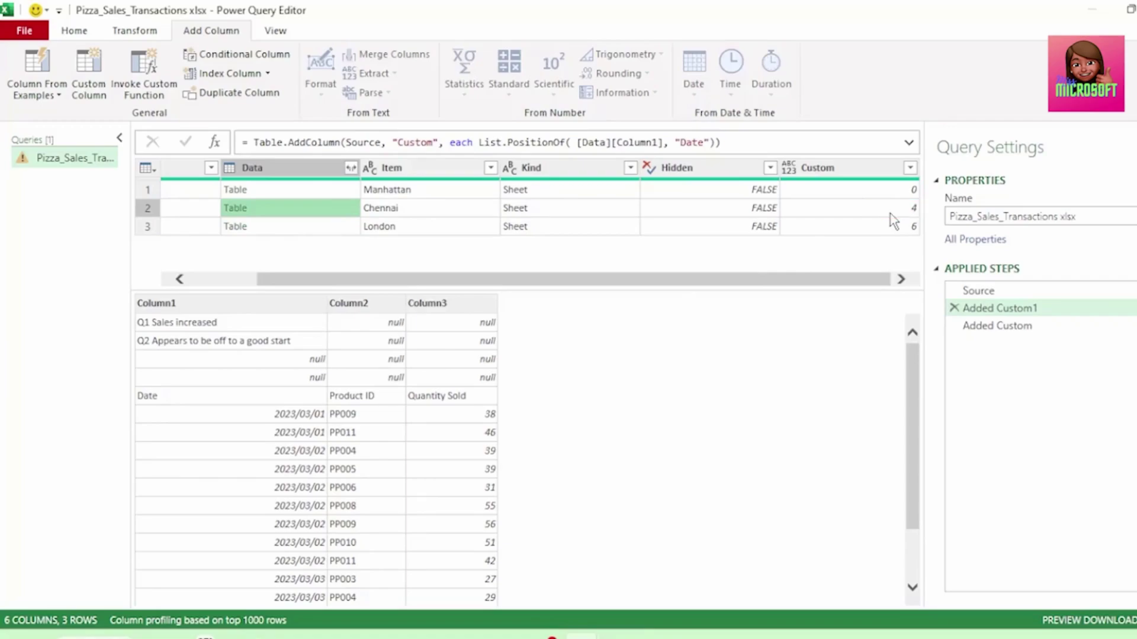
click(954, 308)
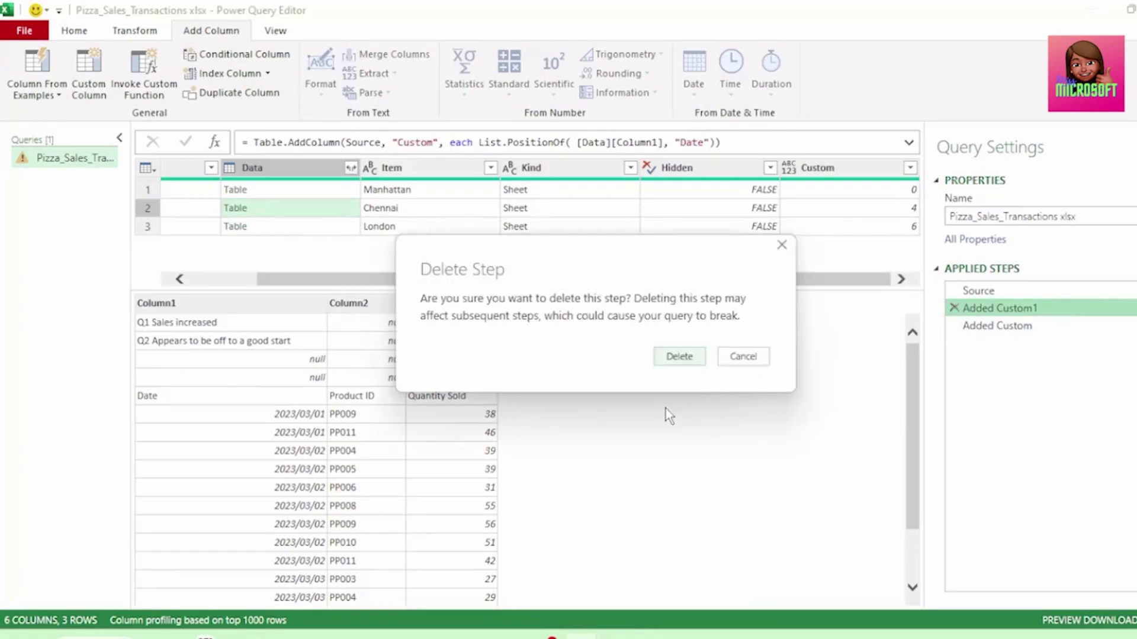
Delete Added Custom1 and wrap the Custom formula in Table.PromoteHeaders( … ), checking Manhattan's table
click(679, 357)
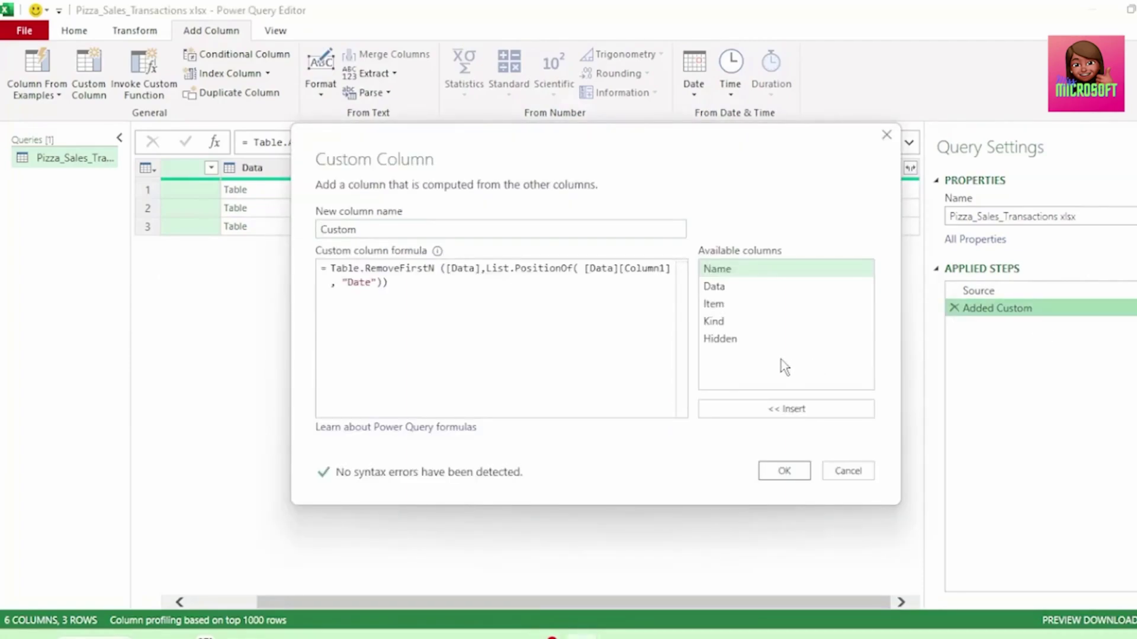
click(333, 267)
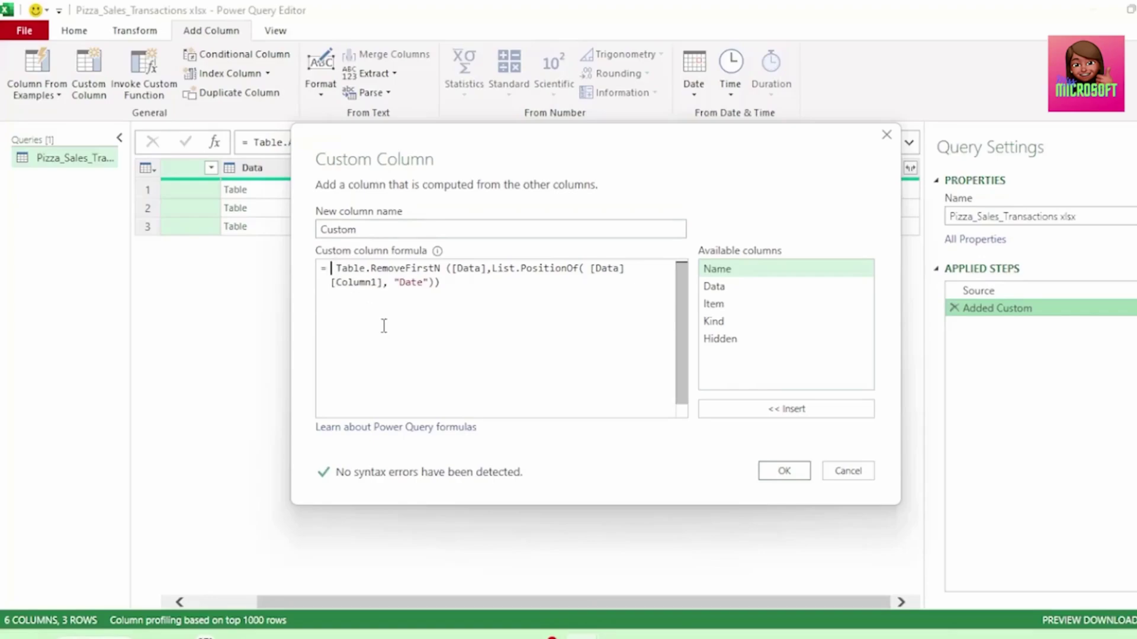
text(Table)
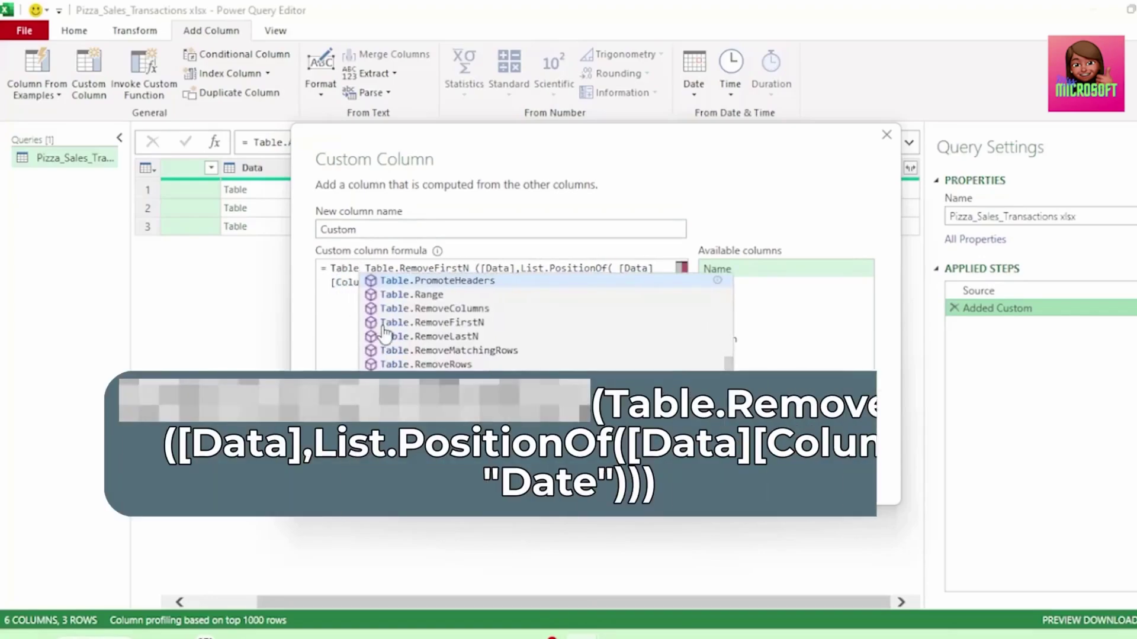
click(415, 281)
text(()
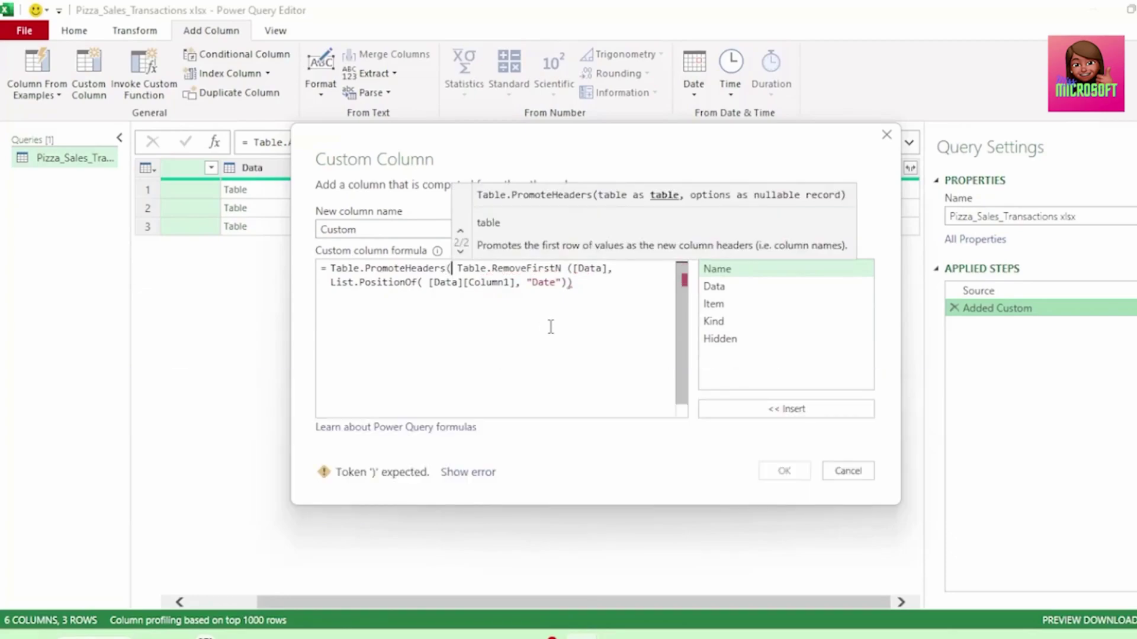
click(585, 291)
text())
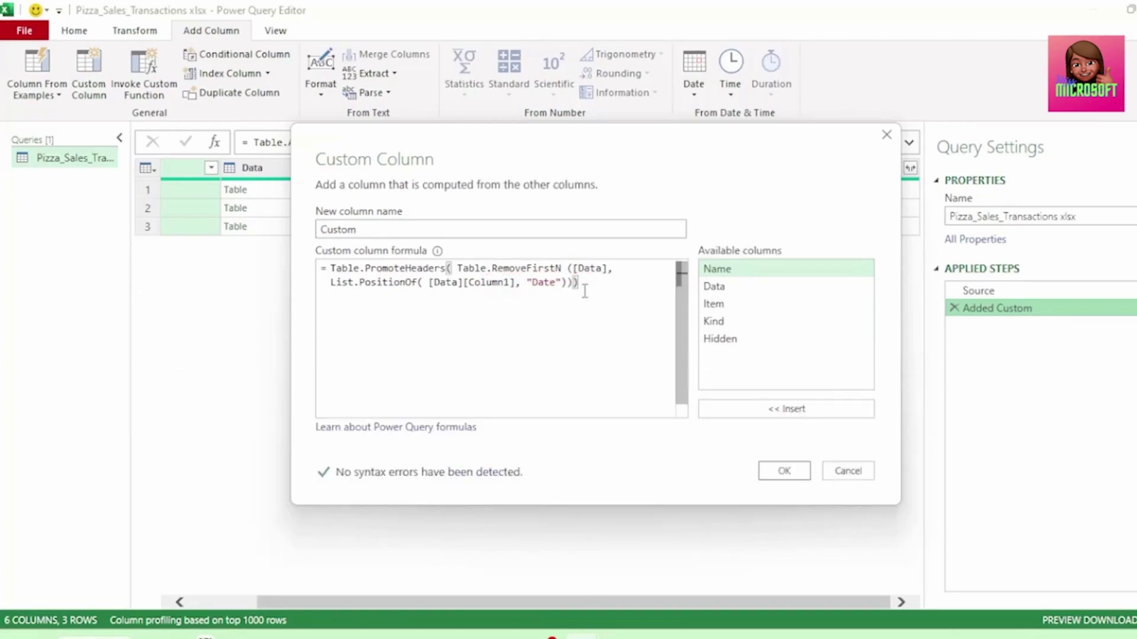
click(780, 476)
click(874, 195)
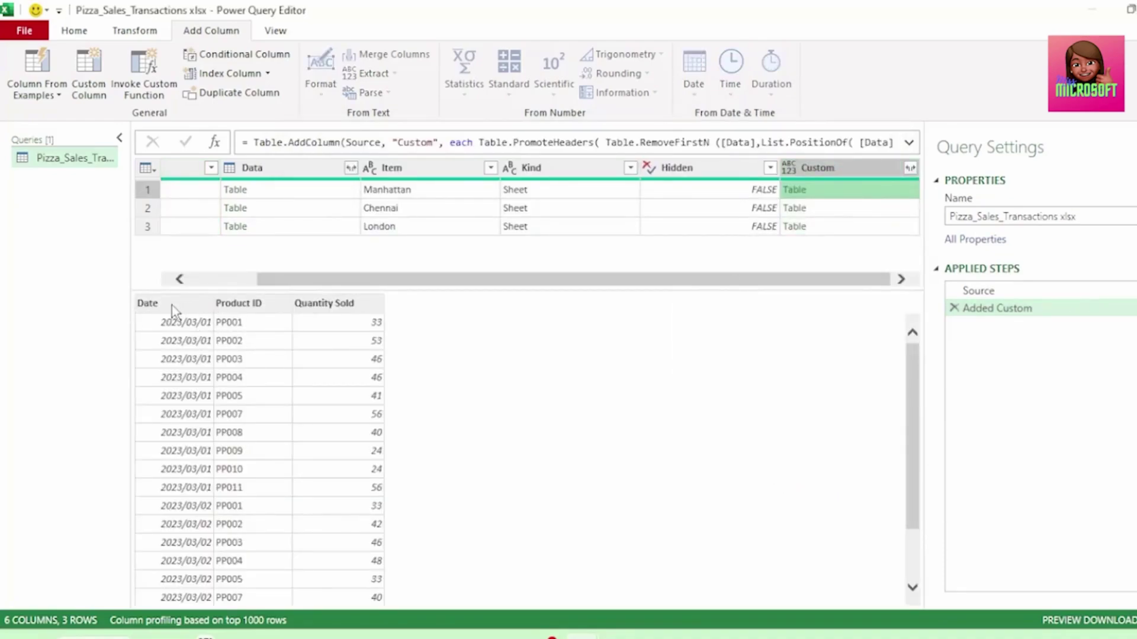
click(853, 209)
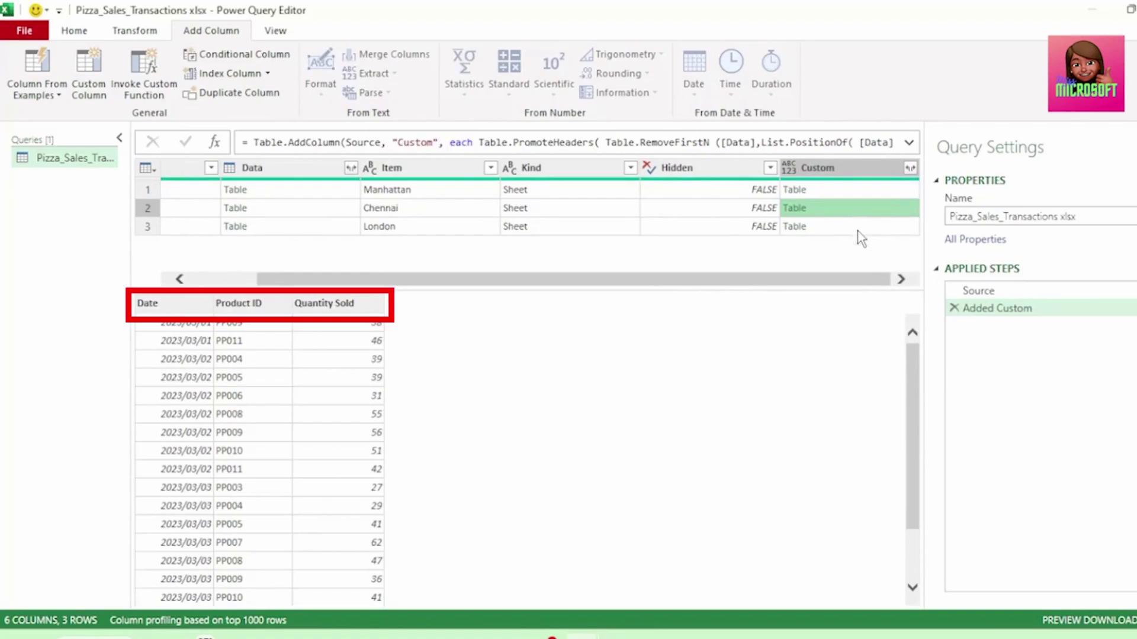
click(857, 230)
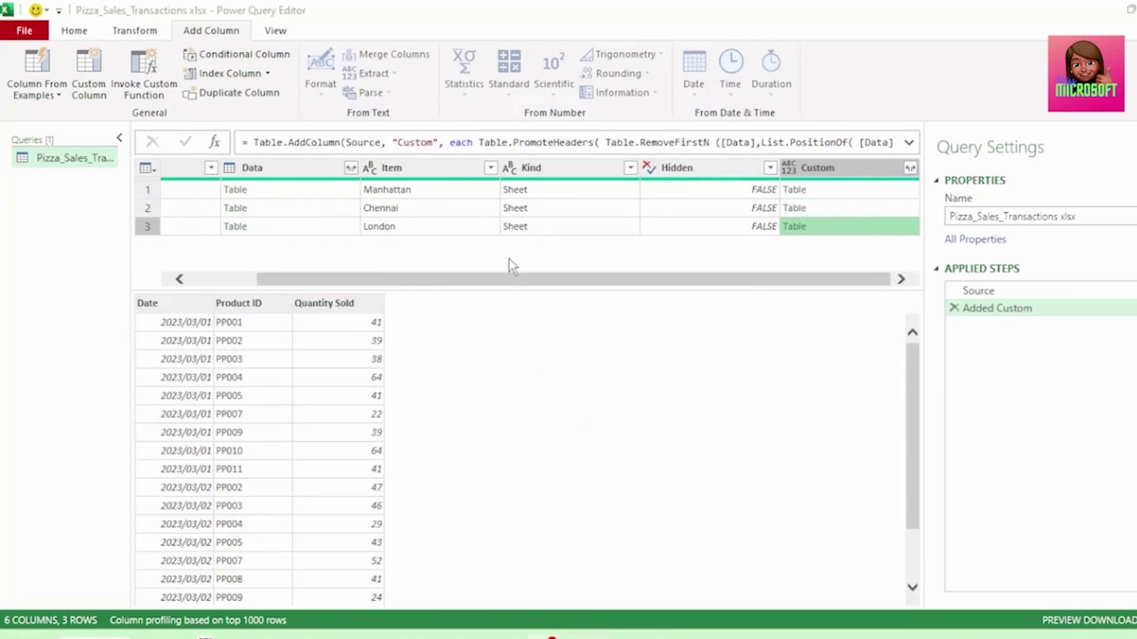
drag(500, 279, 434, 279)
click(254, 188)
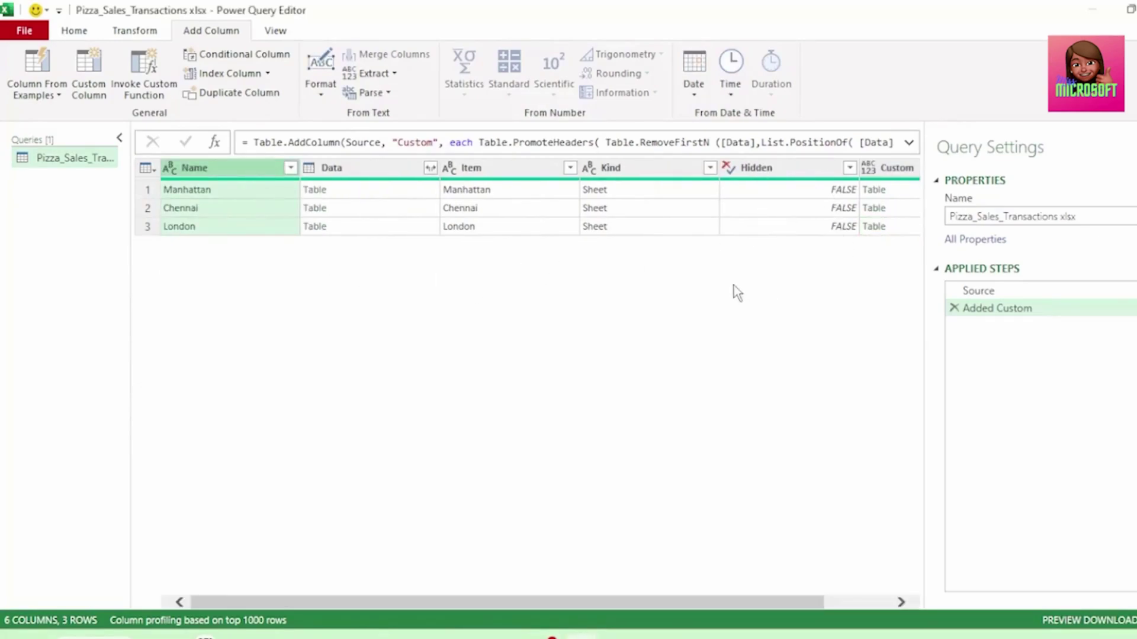
click(903, 169)
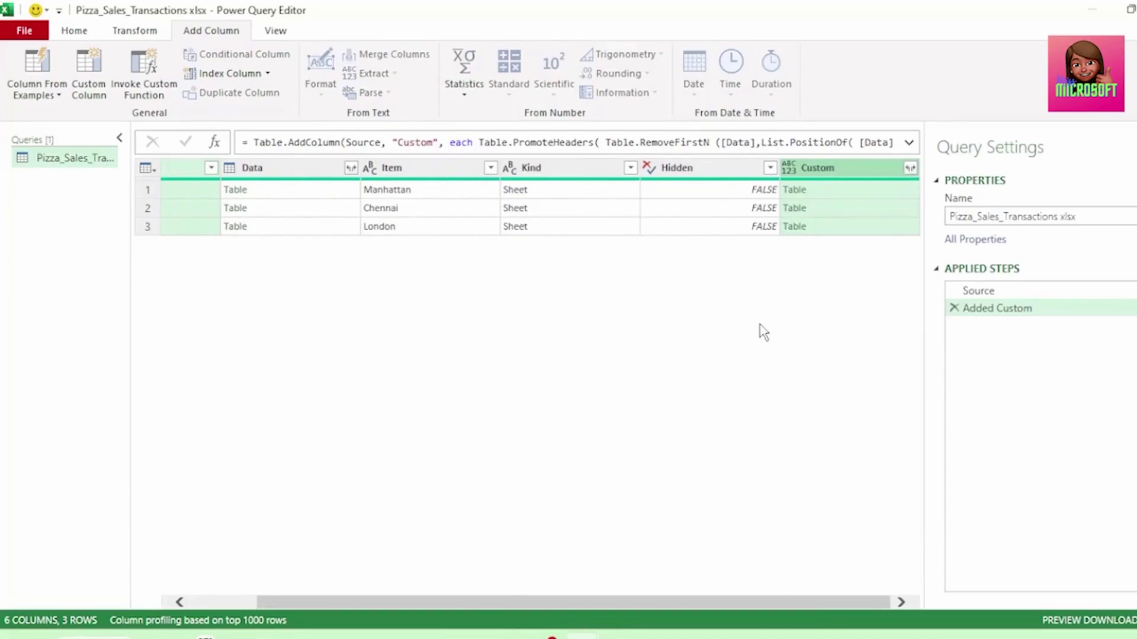
Keep only Name and Custom, and expand Custom into Date, Product ID and Quantity Sold without prefixes
right_click(861, 168)
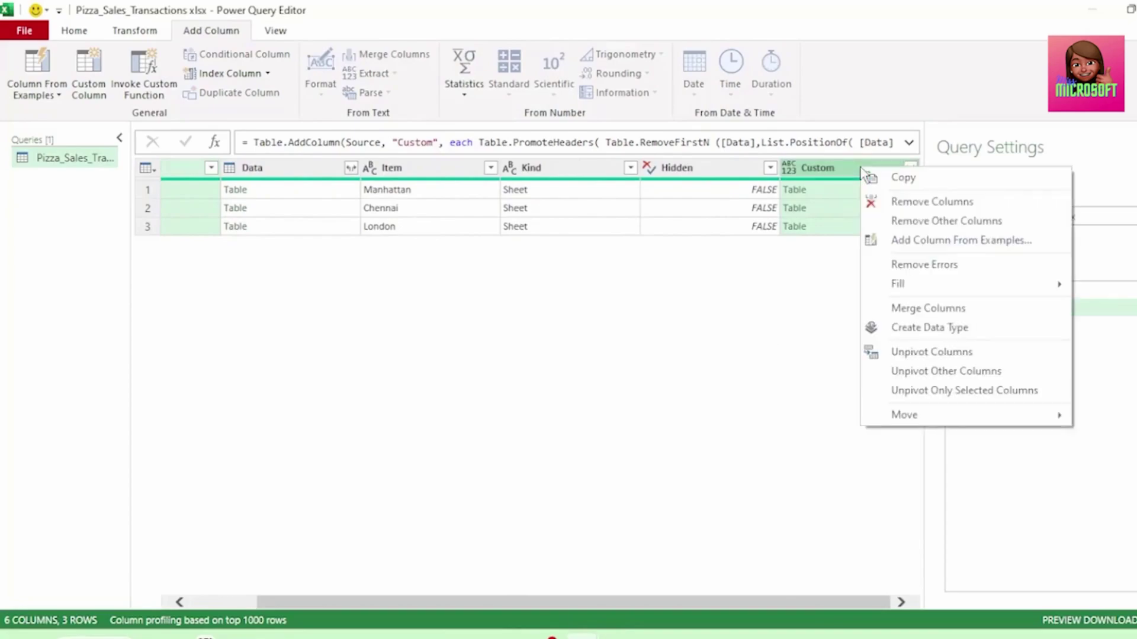
click(912, 222)
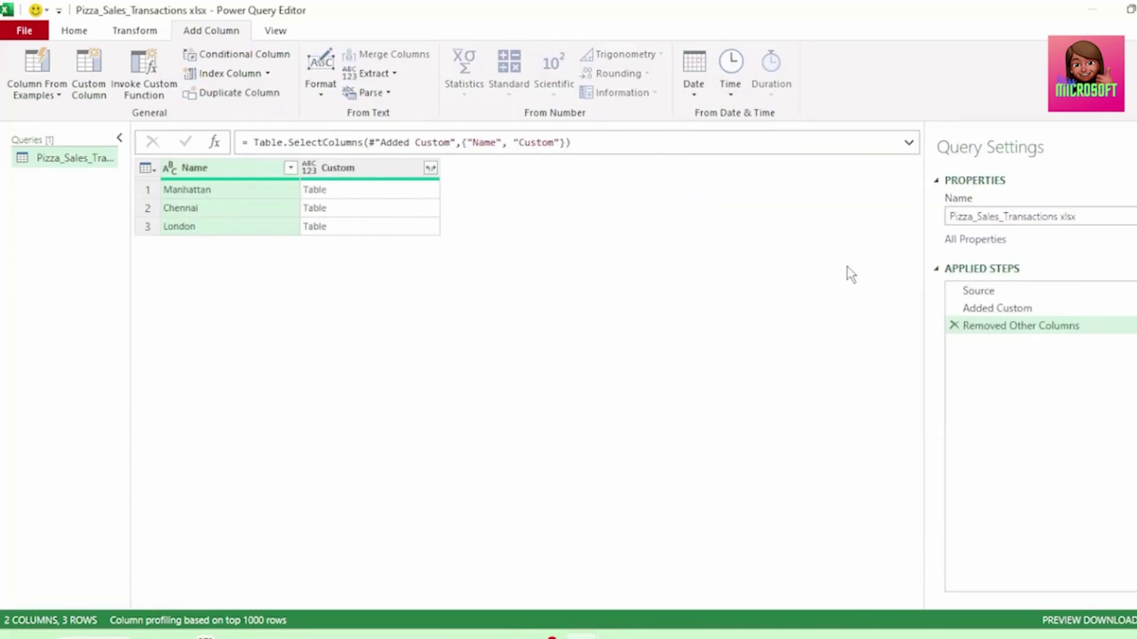
click(432, 170)
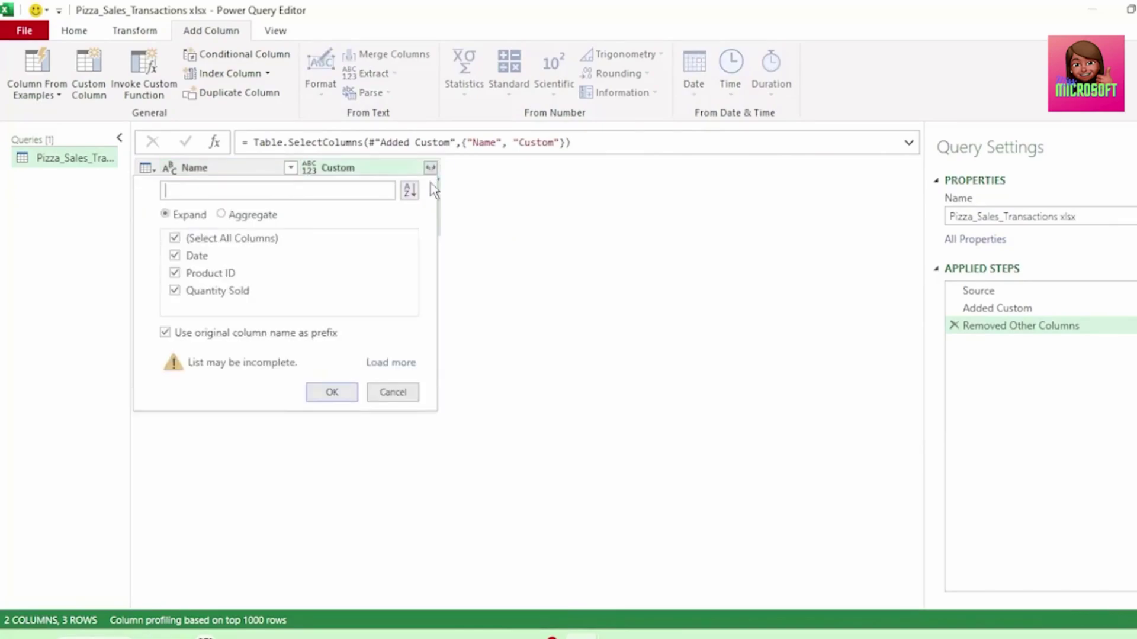
click(165, 333)
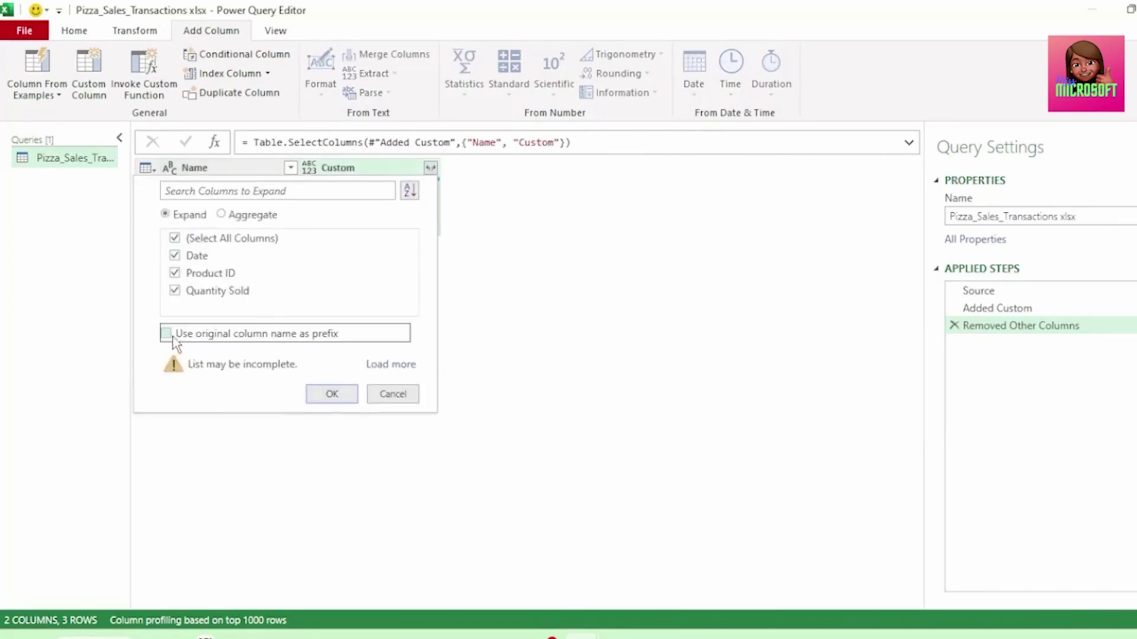
click(331, 394)
scroll(298, 307, down, 2)
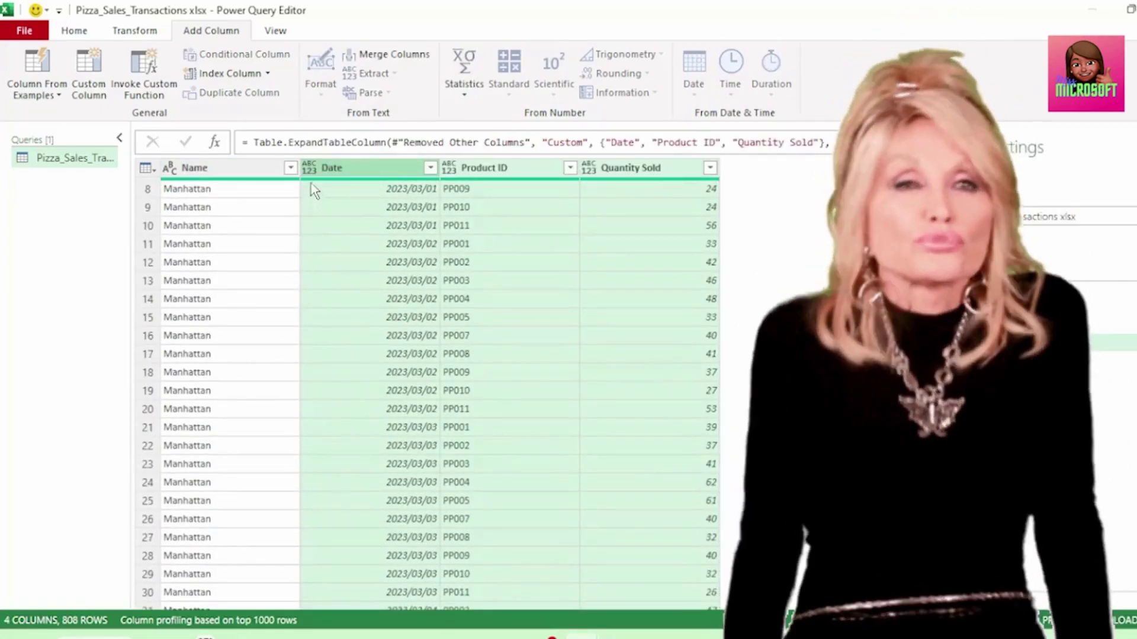
Detect data types for all four columns
ctrl+click(261, 169)
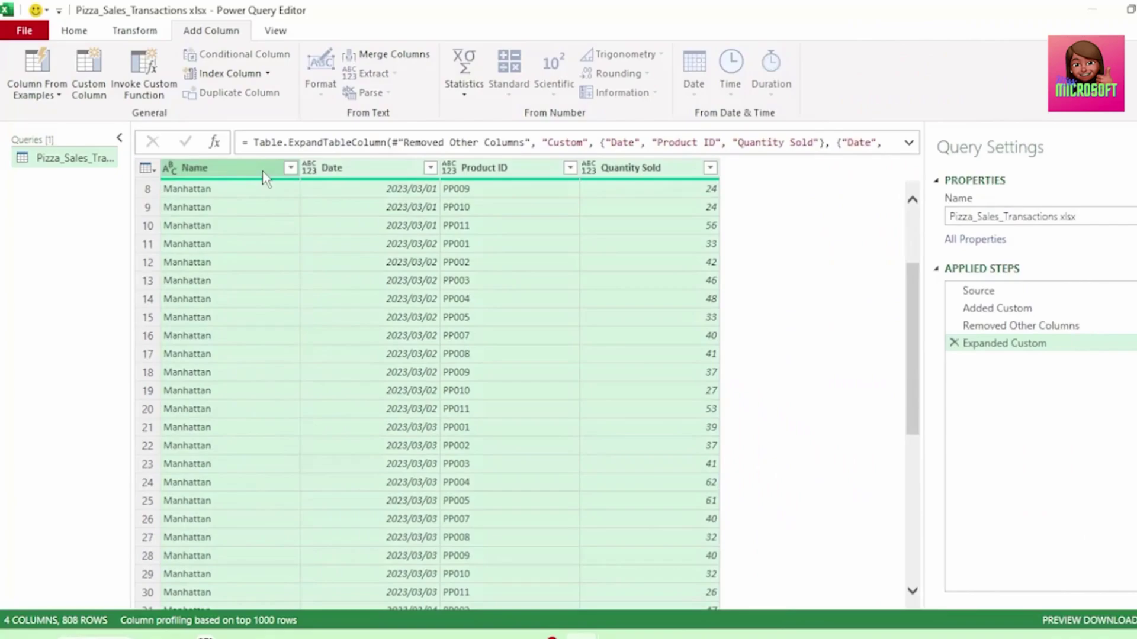
click(150, 35)
click(248, 73)
Close & Load the query into Excel, then close the Pizza_Sales_Transactions source workbook
click(25, 31)
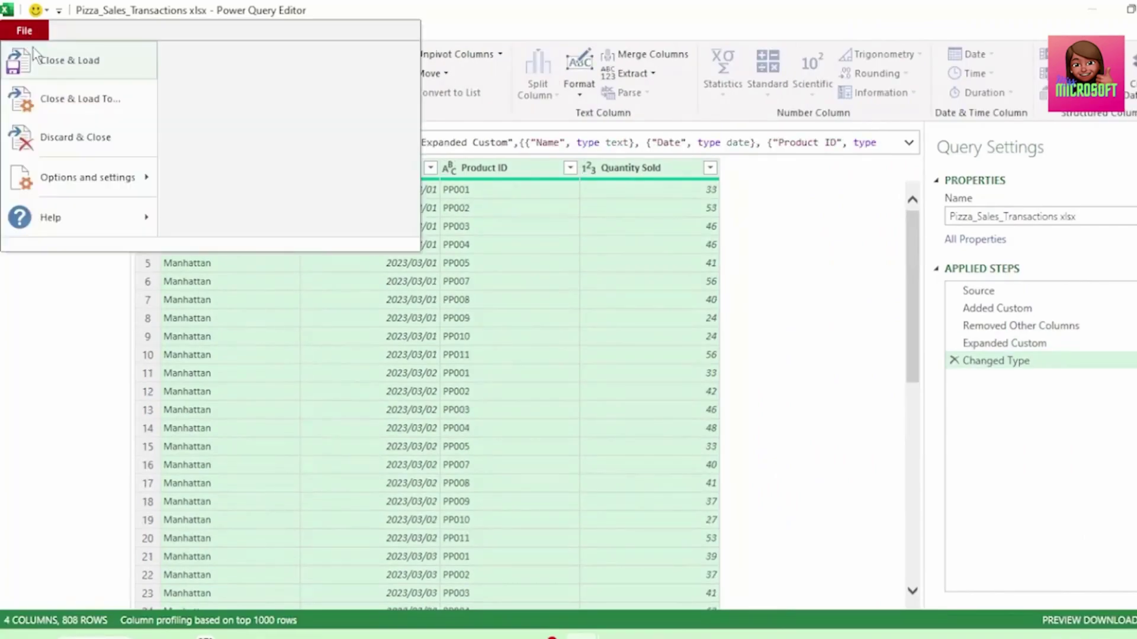
click(54, 106)
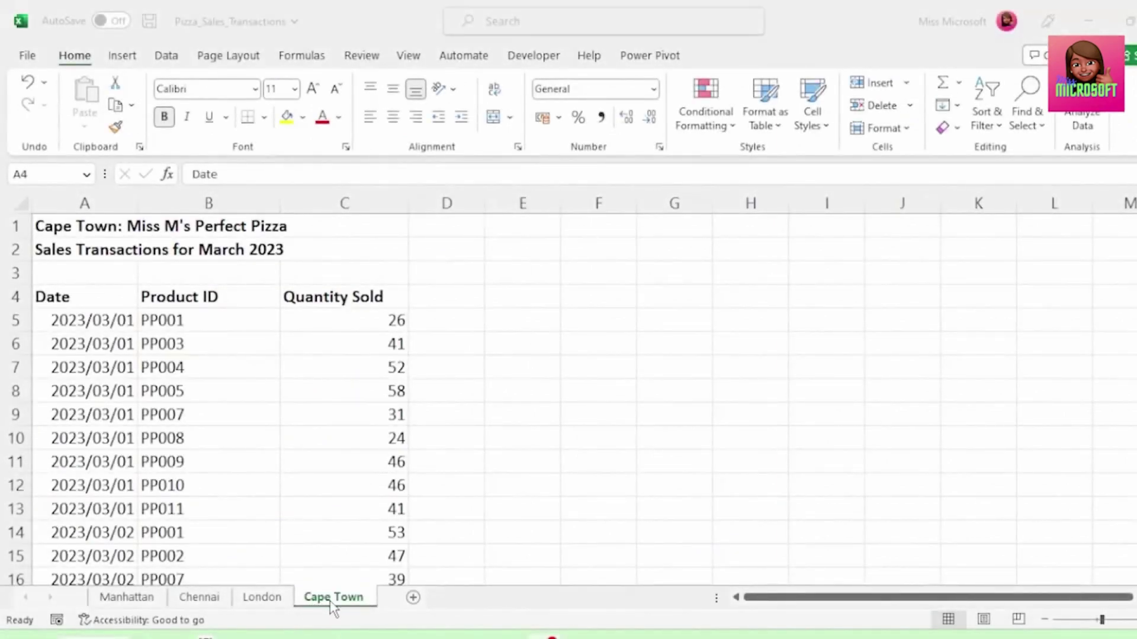
click(125, 306)
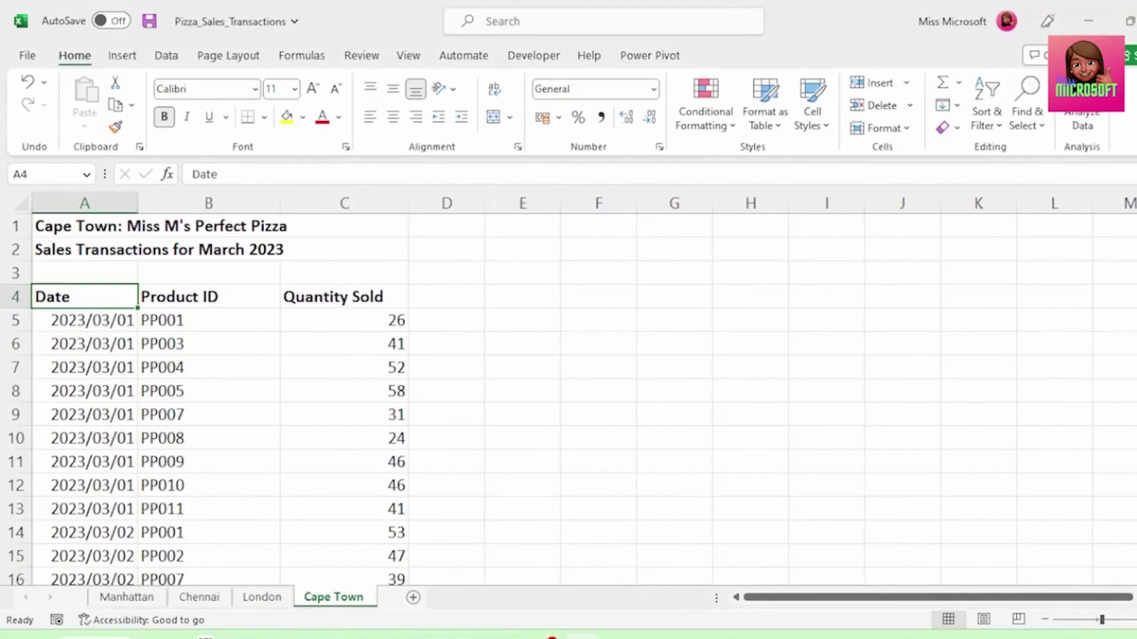
key(ctrl+w)
Discard source workbook changes, refresh the Book6 combined table, and confirm Cape Town appears under Name
click(598, 346)
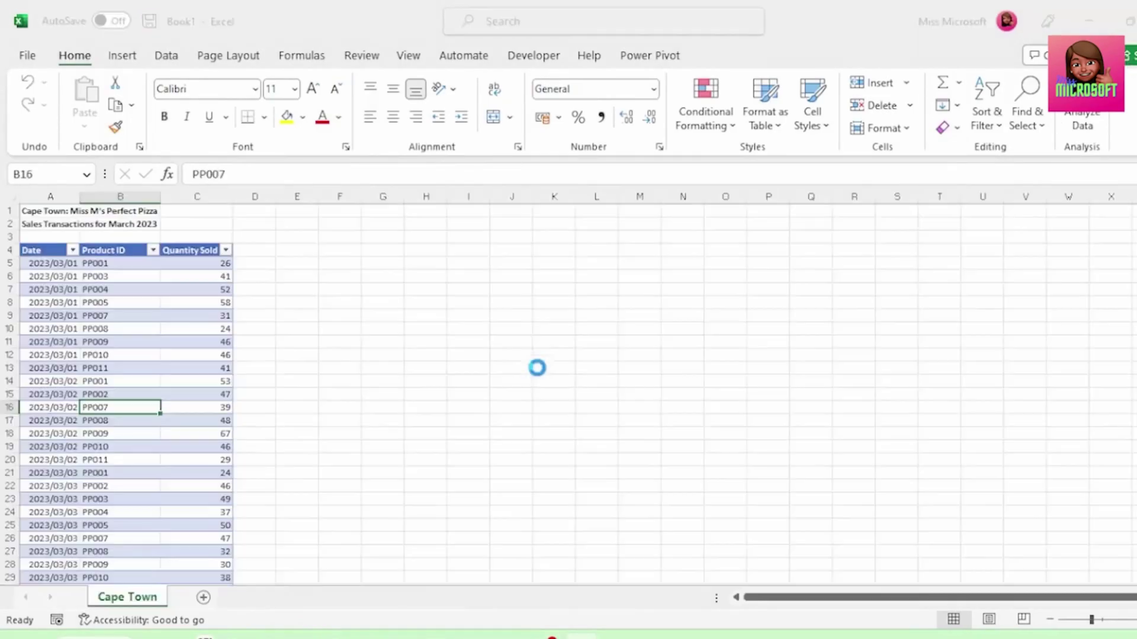
click(681, 556)
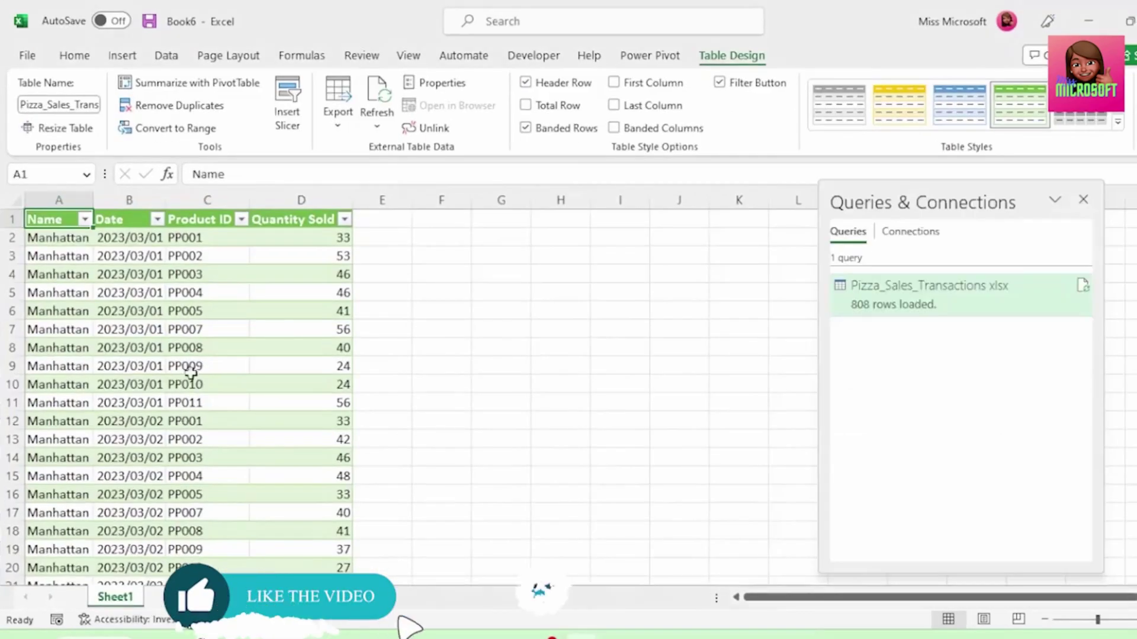
click(83, 293)
right_click(82, 292)
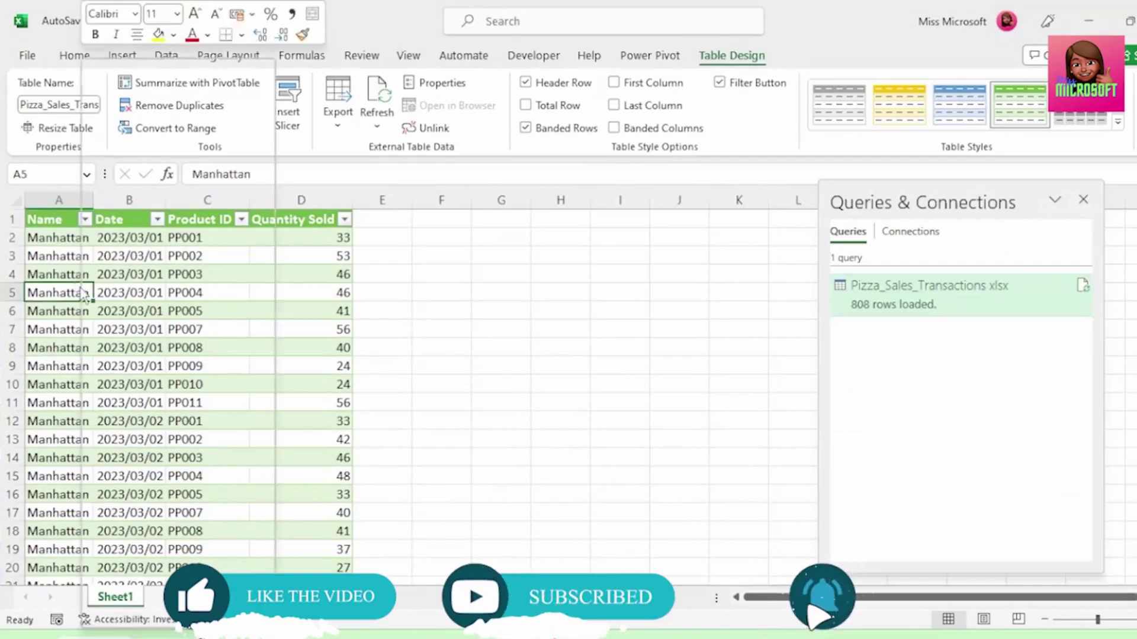
click(131, 262)
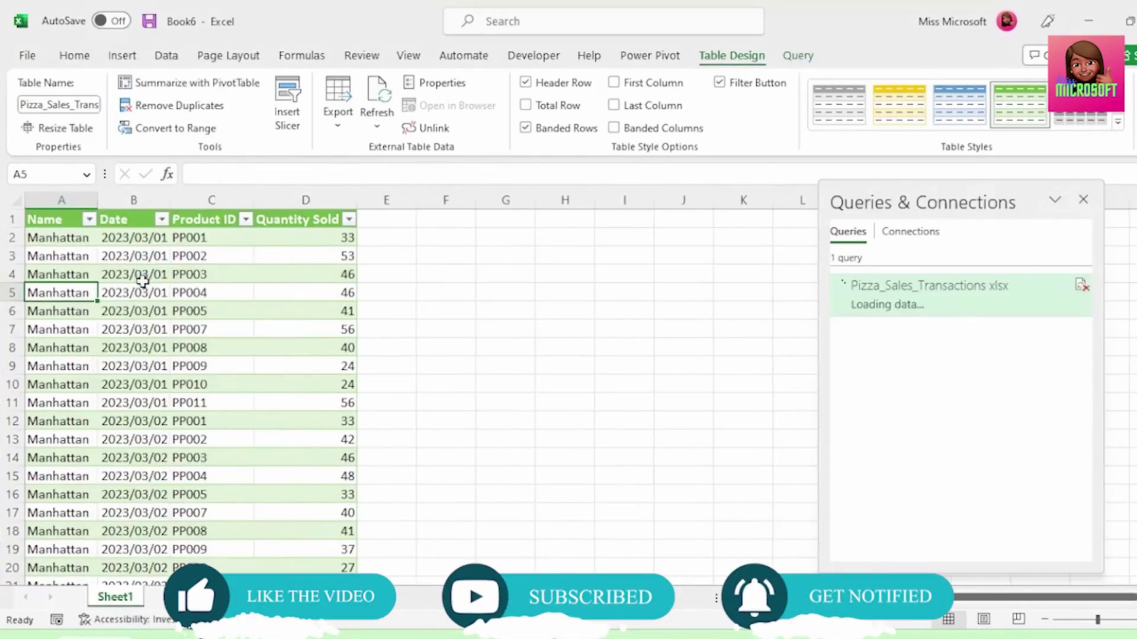
click(89, 219)
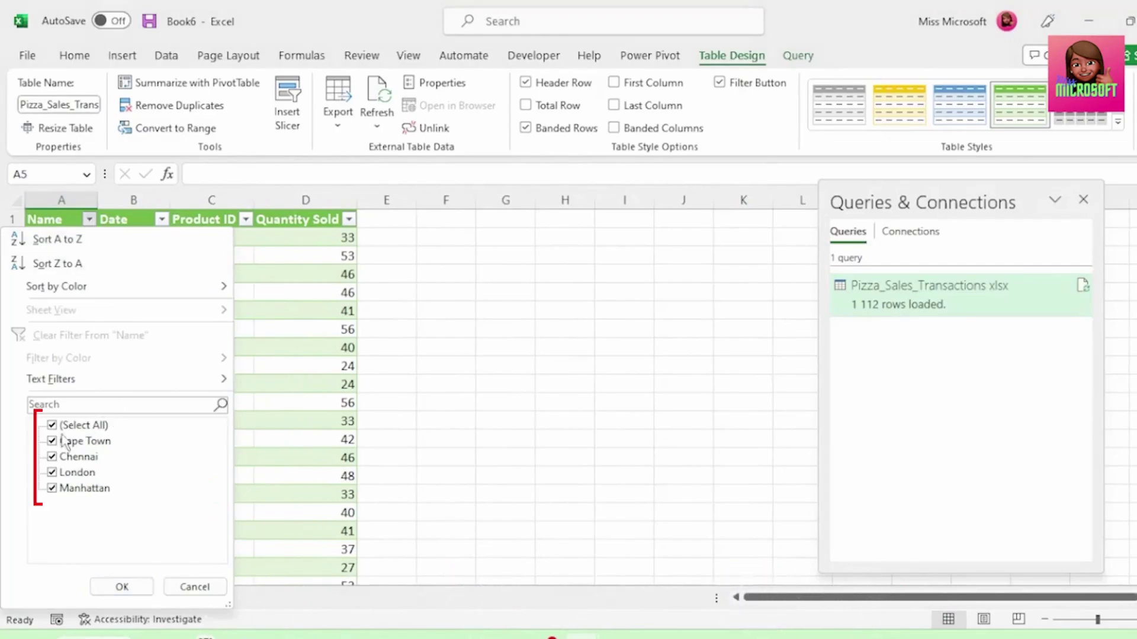